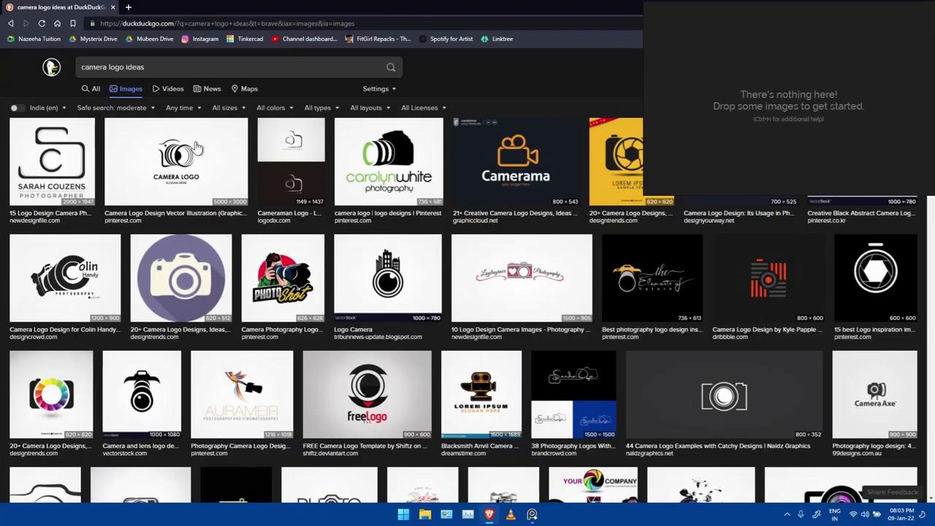
Add the camera-and-lens logo and the PHOTO camera logo to the PureRef board.
click(152, 389)
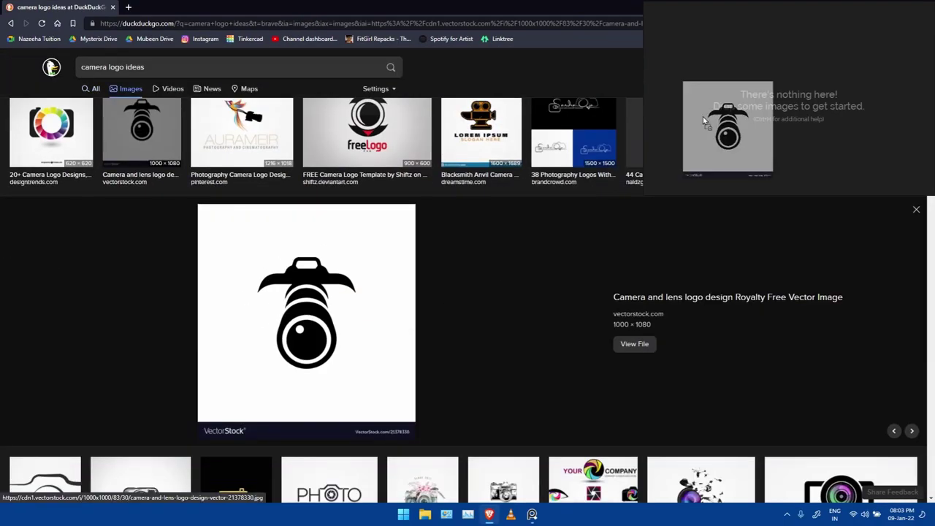
drag(254, 308, 731, 117)
click(329, 479)
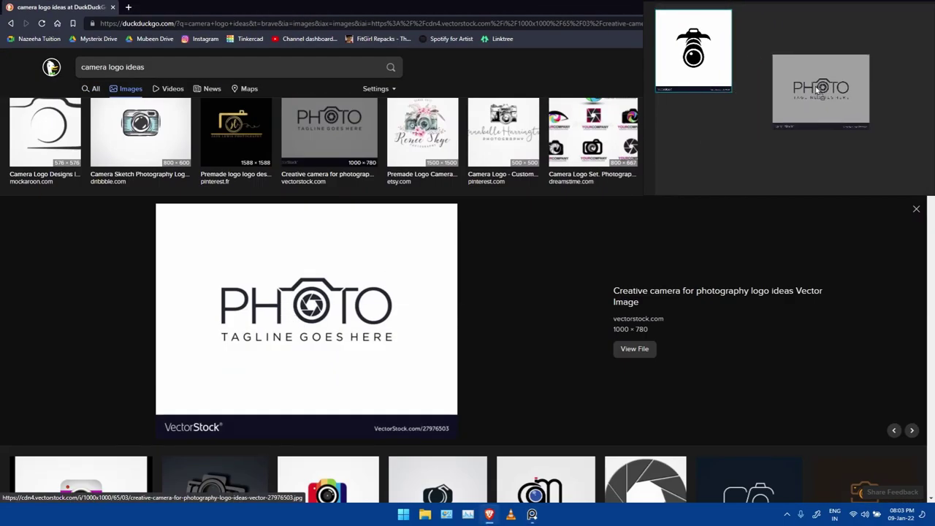
drag(307, 307, 855, 51)
Add two more references, including the aperture icons image, and shrink it on the board.
scroll(437, 304, down, 3)
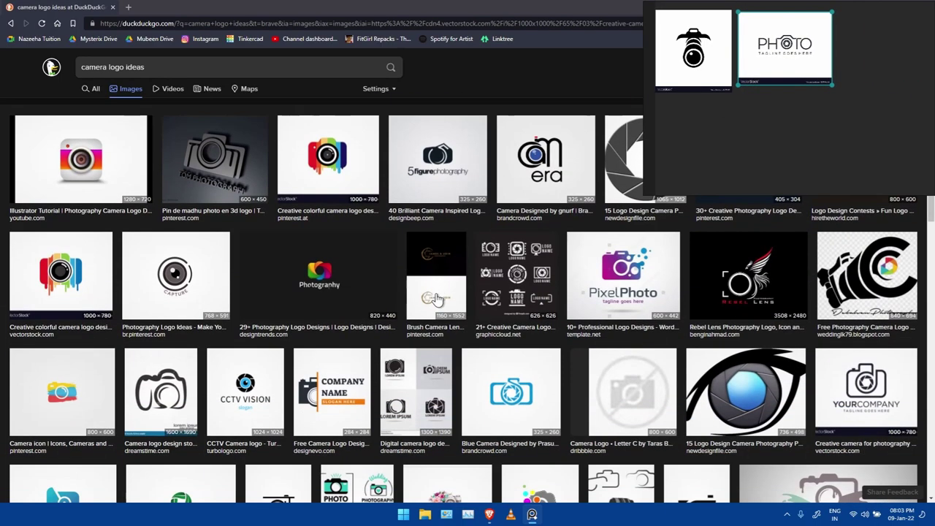
drag(511, 340, 709, 138)
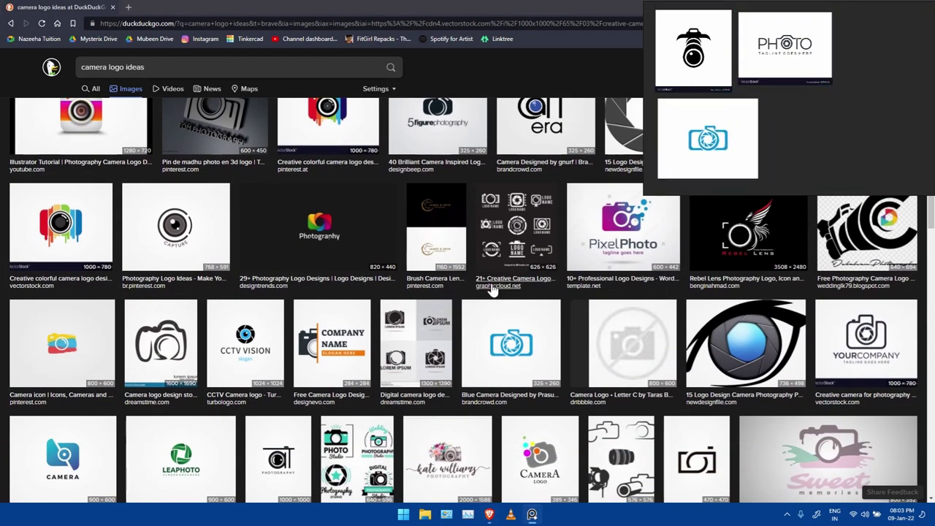
scroll(491, 287, down, 3)
scroll(491, 280, down, 3)
click(695, 446)
drag(307, 314, 826, 95)
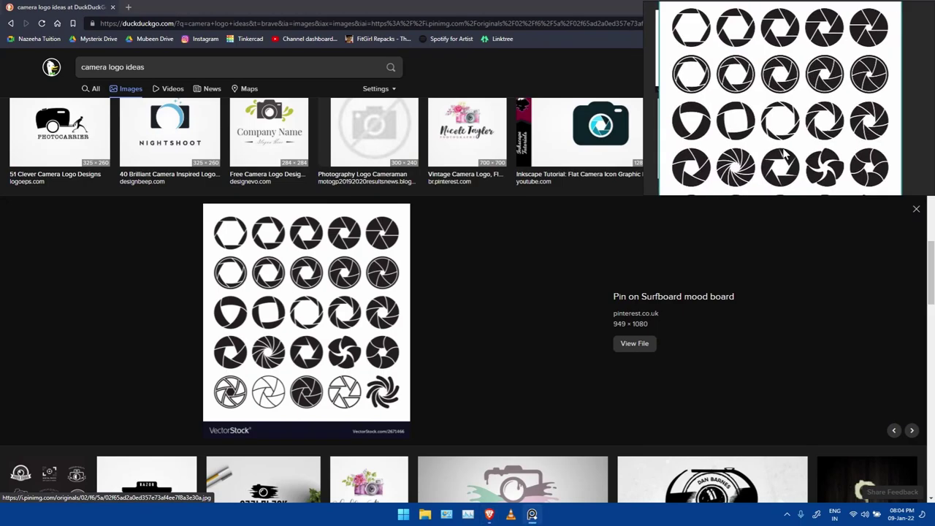
mouse_move(893, 172)
mouse_down()
mouse_move(886, 122)
mouse_move(928, 116)
mouse_up()
Add the brush-stroke camera logo to the reference board.
scroll(467, 259, down, 2)
scroll(470, 261, down, 3)
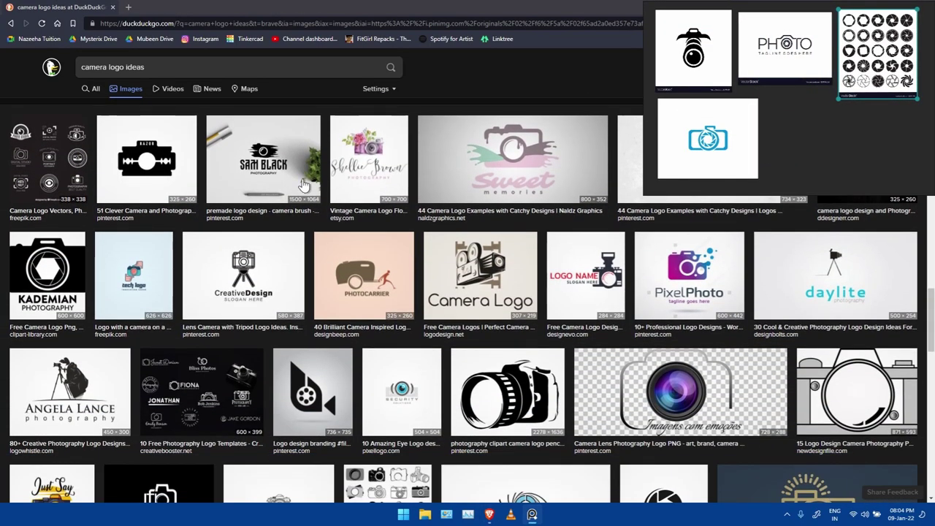
click(304, 184)
drag(307, 314, 731, 73)
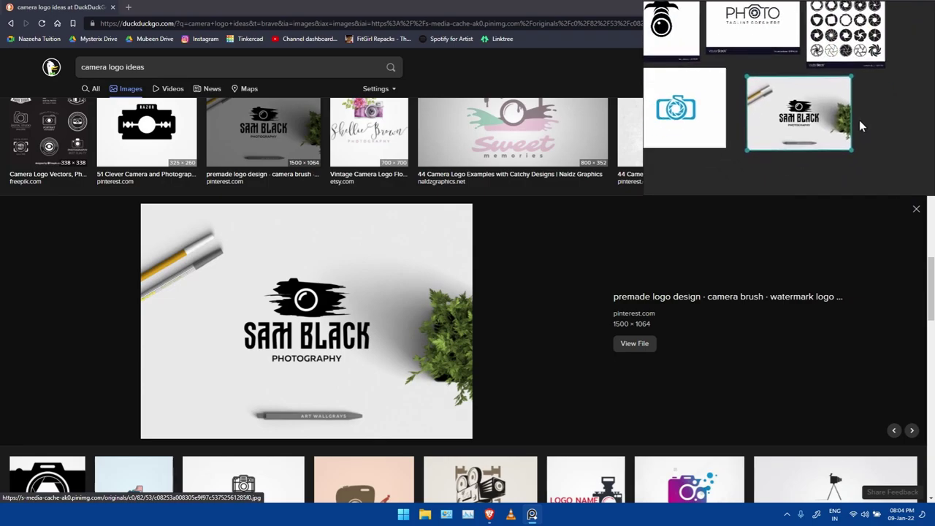
Scroll far down the image results and add another camera logo to the board.
scroll(860, 126, down, 2)
scroll(508, 311, down, 5)
scroll(508, 310, down, 5)
scroll(508, 311, down, 5)
scroll(508, 310, down, 3)
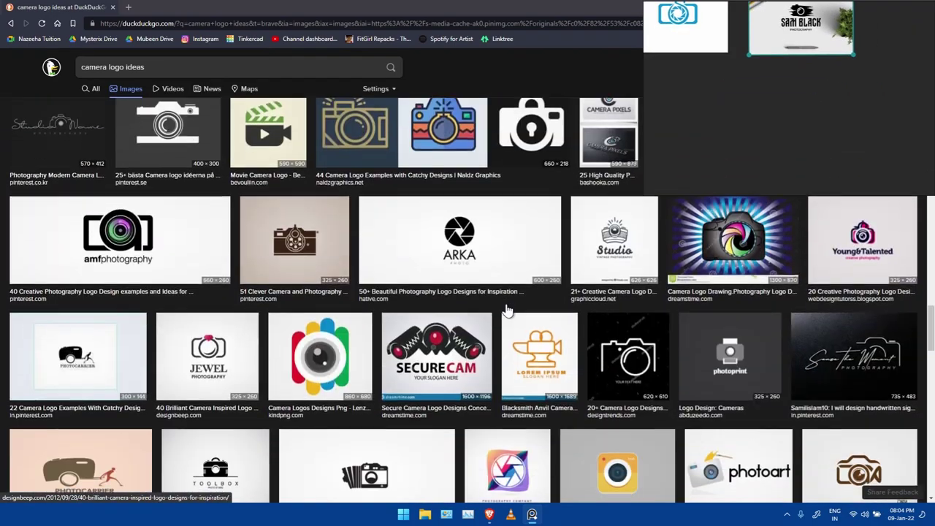
scroll(508, 311, down, 3)
scroll(508, 310, down, 5)
scroll(508, 311, down, 4)
scroll(508, 311, down, 1)
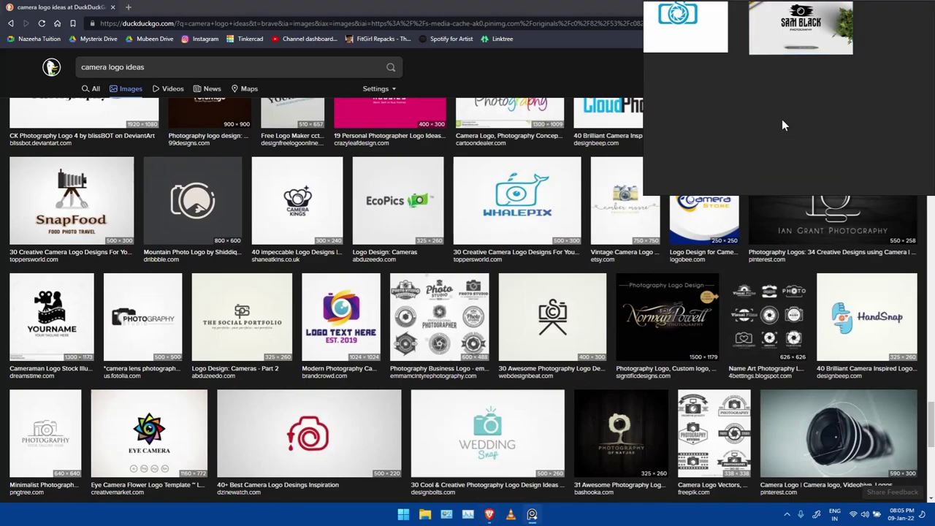
scroll(782, 126, down, 2)
scroll(358, 328, down, 3)
scroll(358, 329, down, 3)
scroll(424, 343, down, 3)
drag(424, 344, 717, 152)
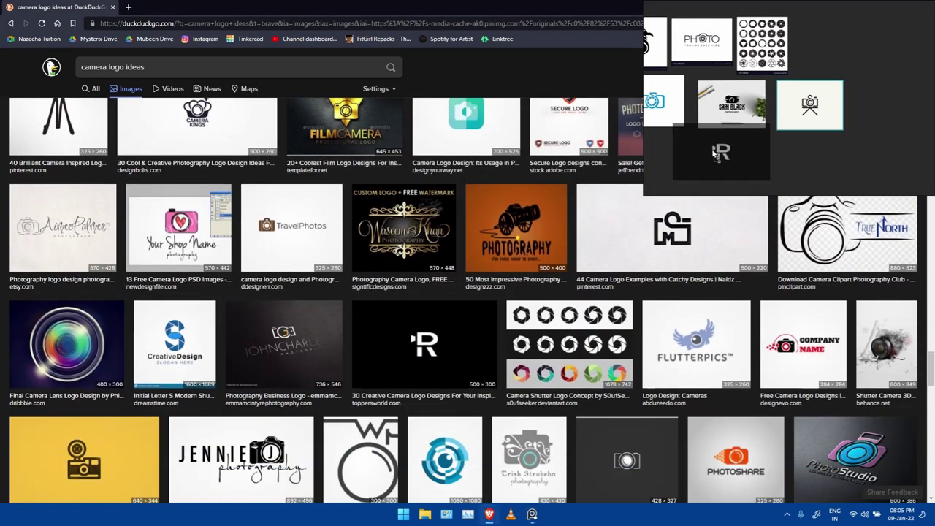
Tidy the board images into a compact grid and enlarge the board.
key(ctrl+p)
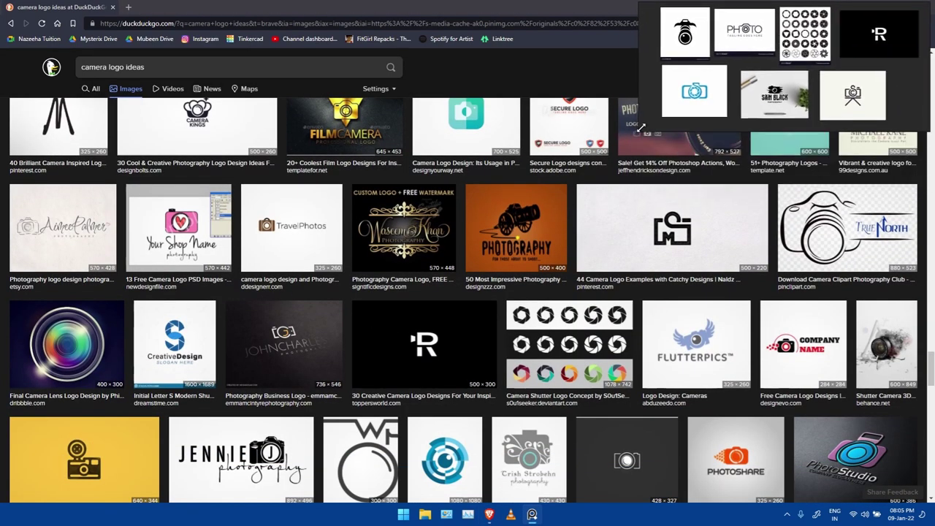
drag(642, 128, 577, 173)
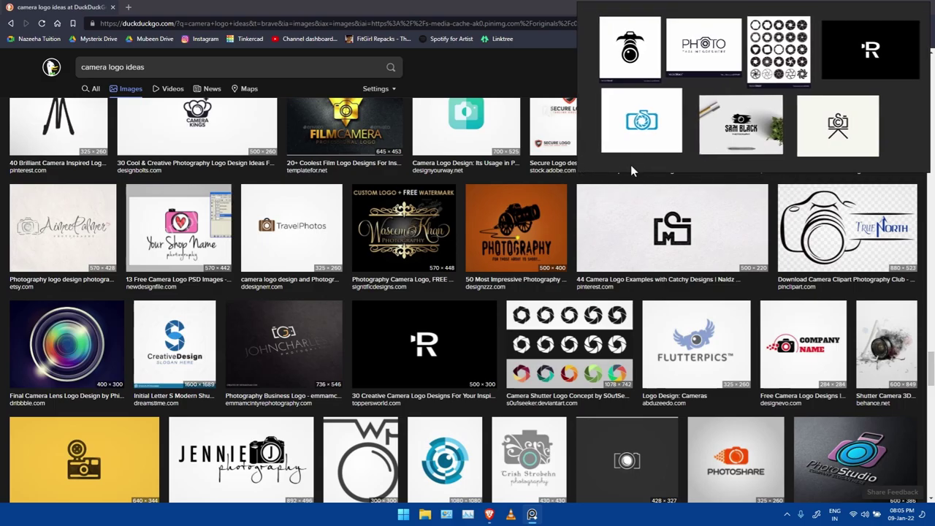
scroll(698, 217, down, 10)
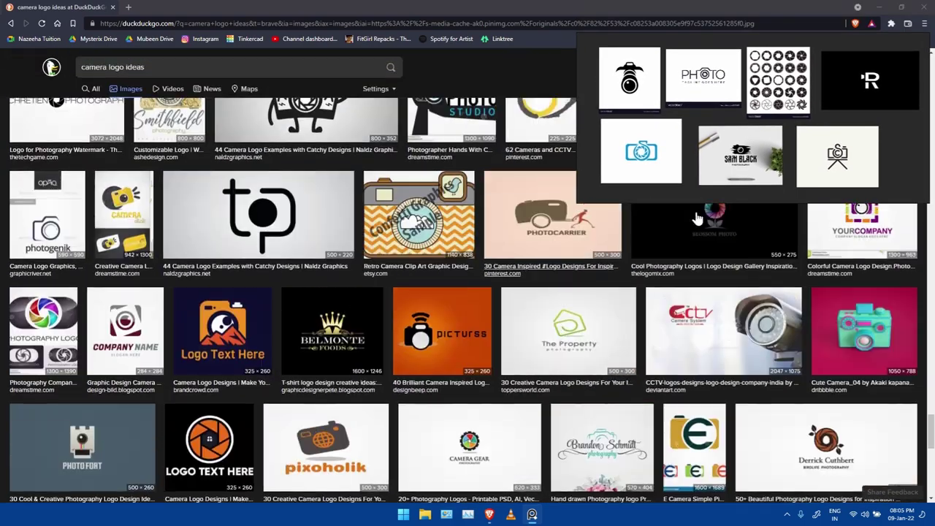
right_click(857, 146)
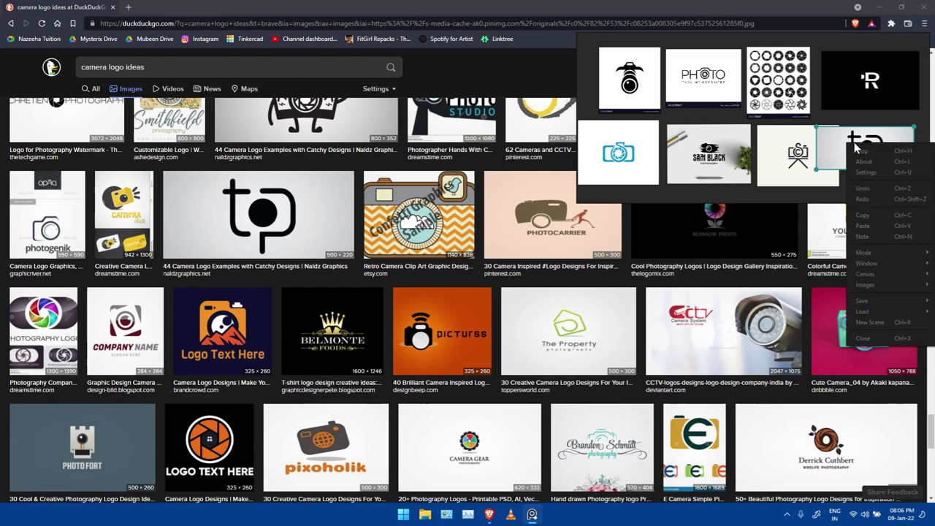
mouse_move(866, 286)
mouse_move(869, 301)
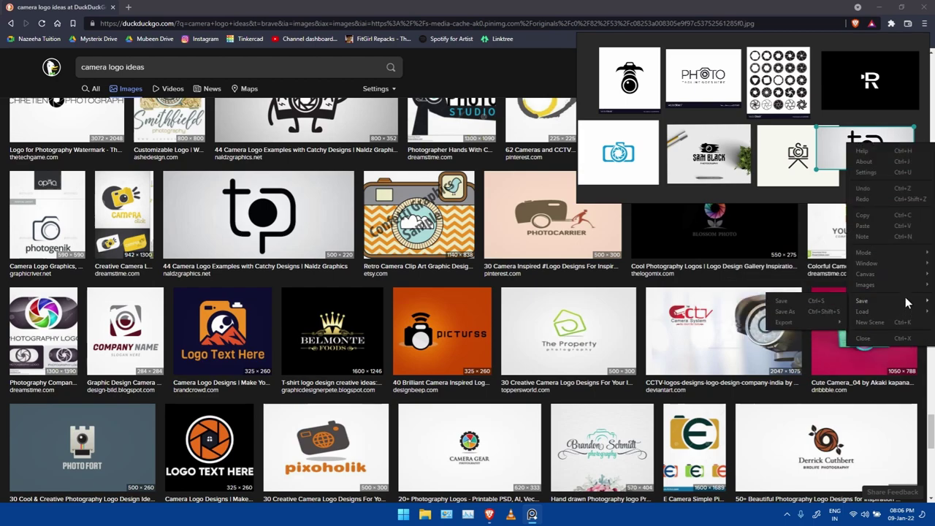
scroll(523, 205, down, 3)
scroll(523, 204, down, 2)
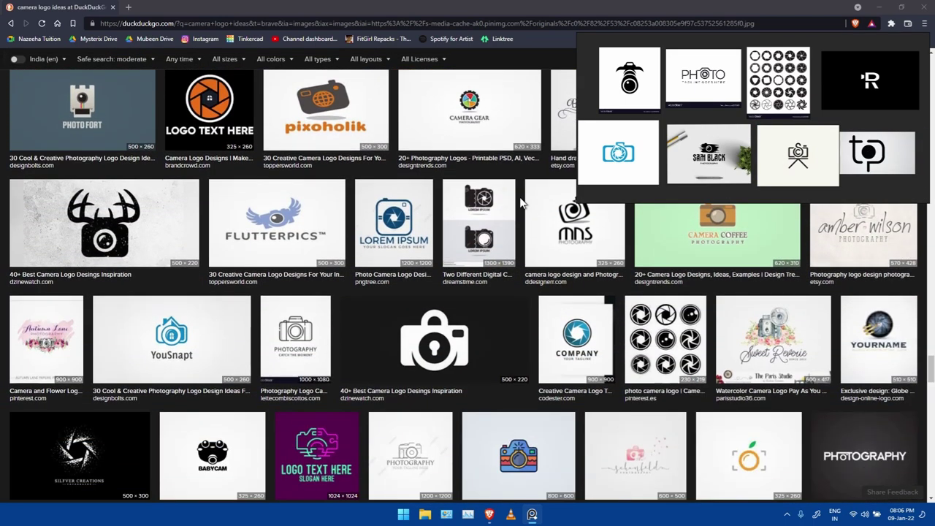
Add the white keyhole camera logo, restore the neat grid, and reveal the desktop.
key(ctrl+z)
key(ctrl+z)
key(ctrl+z)
key(ctrl+z)
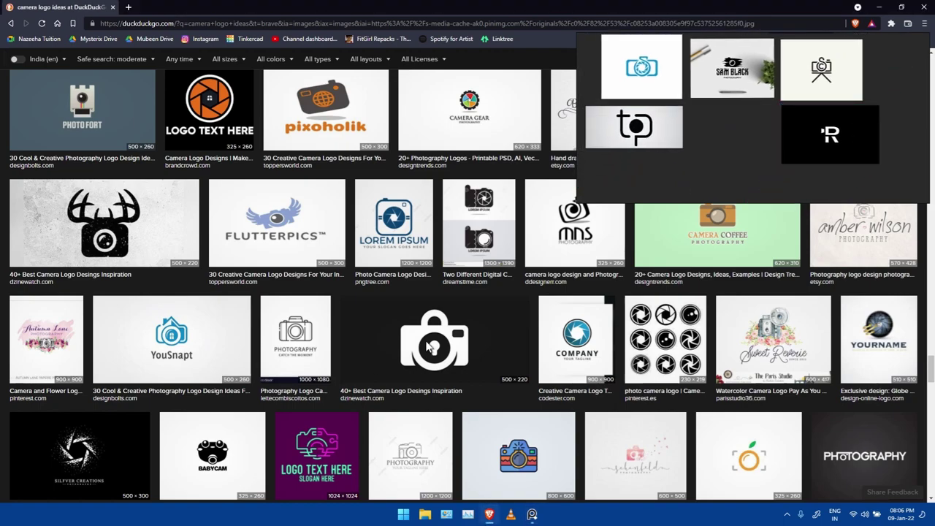
click(431, 347)
key(ctrl+v)
key(ctrl+shift+z)
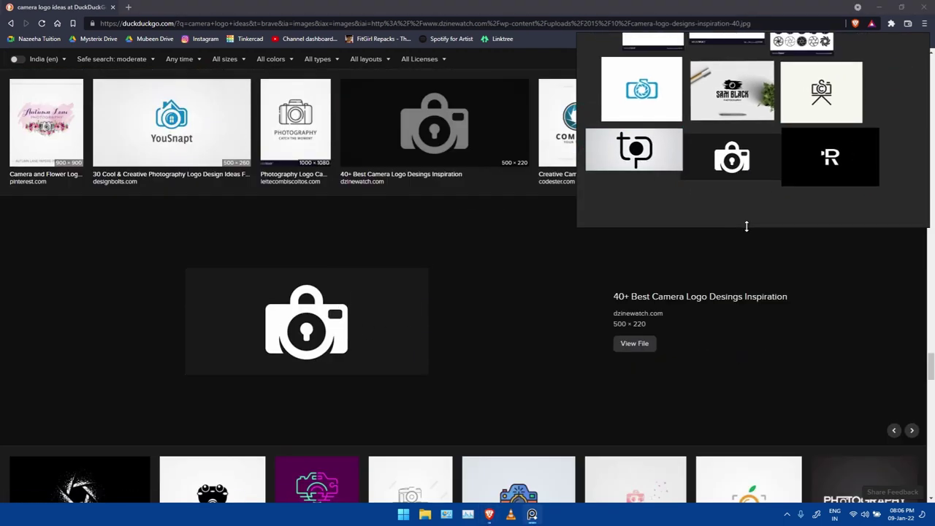
key(ctrl+shift+z)
key(ctrl+shift+z)
key(super+d)
Move the PureRef board to the bottom right and keep it always on top.
drag(723, 159, 722, 133)
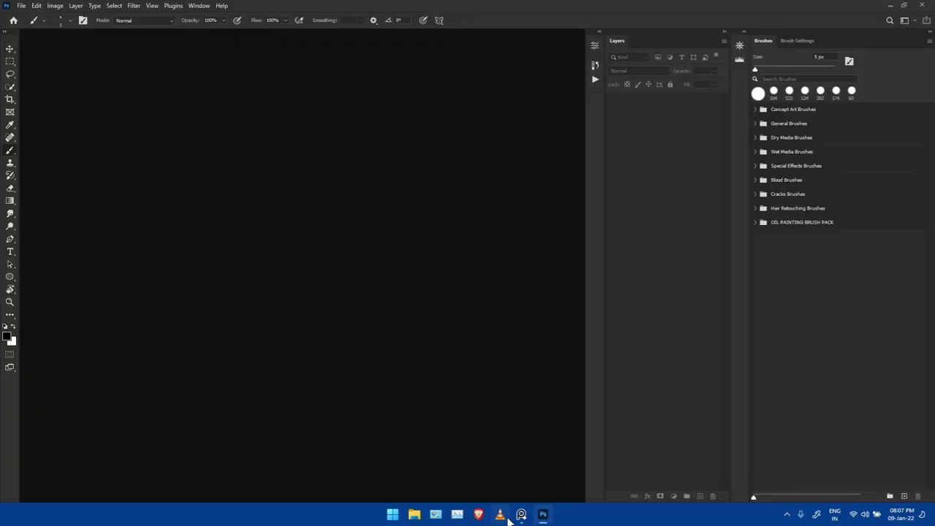
drag(901, 63, 898, 342)
key(ctrl+shift+a)
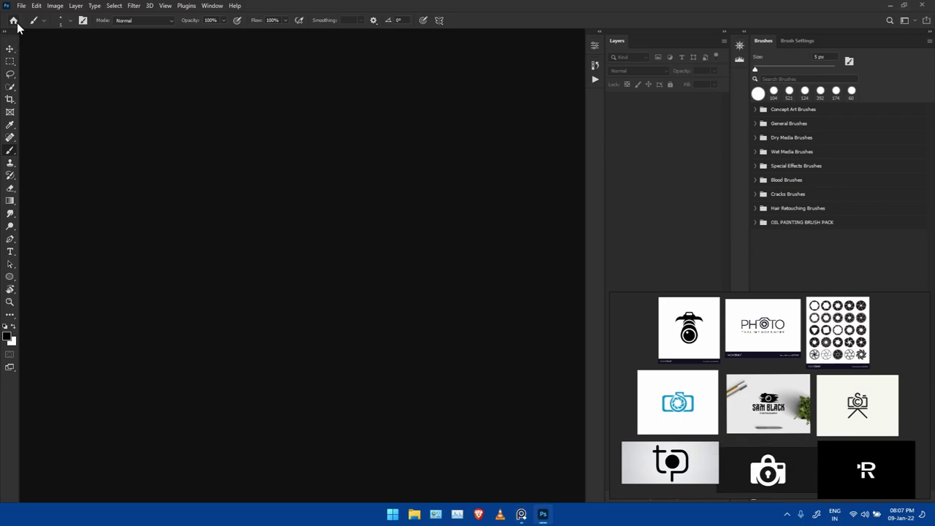
Create a new 2000 × 2000 px transparent document in Photoshop.
click(14, 21)
click(34, 105)
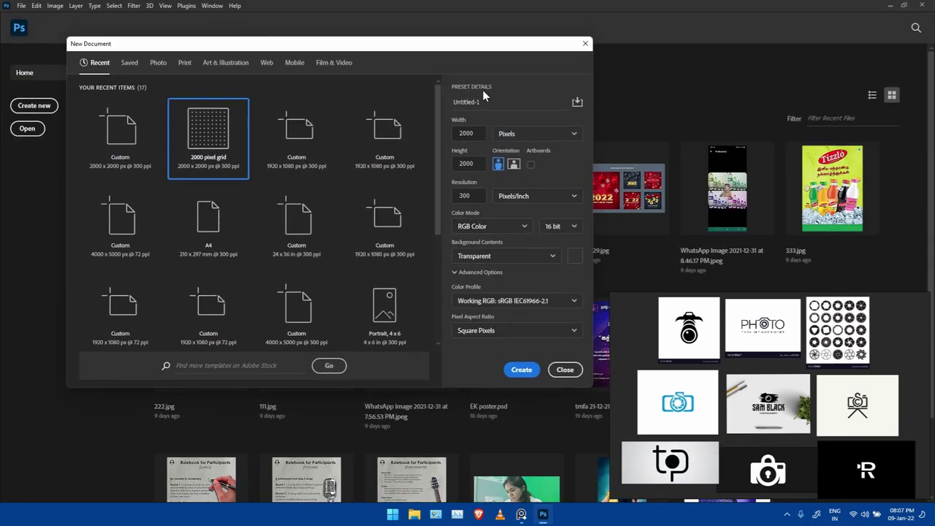
key(Return)
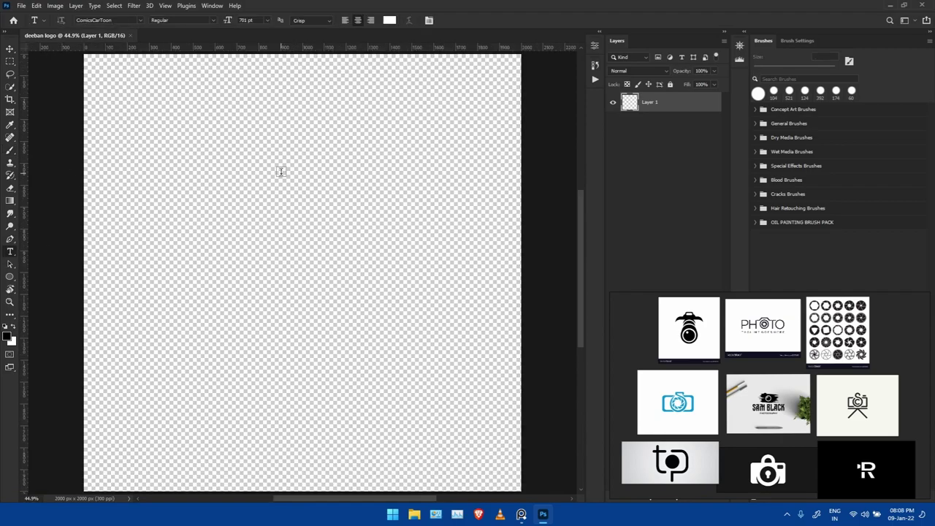
Type SHOTS, 'by' and the author's name, setting the name in Fashion Fetish 39 pt with auto leading.
click(301, 186)
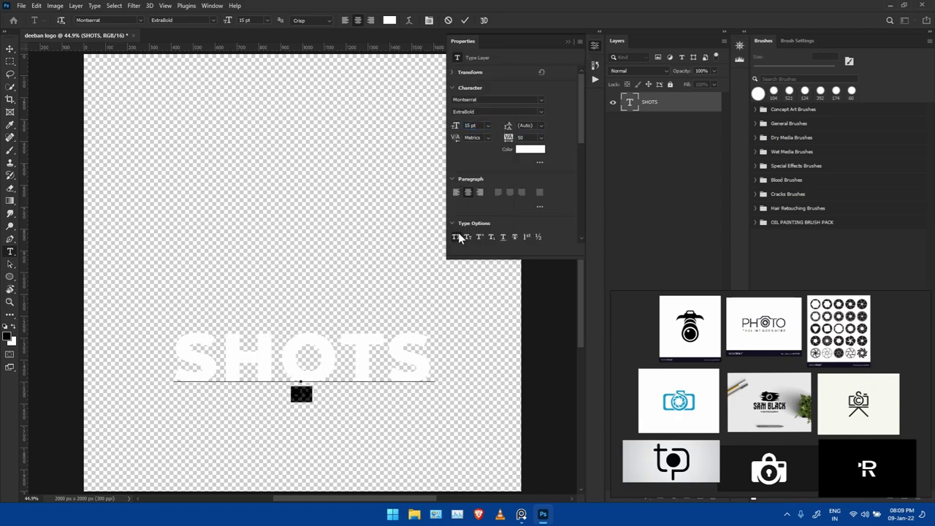
drag(506, 126, 509, 126)
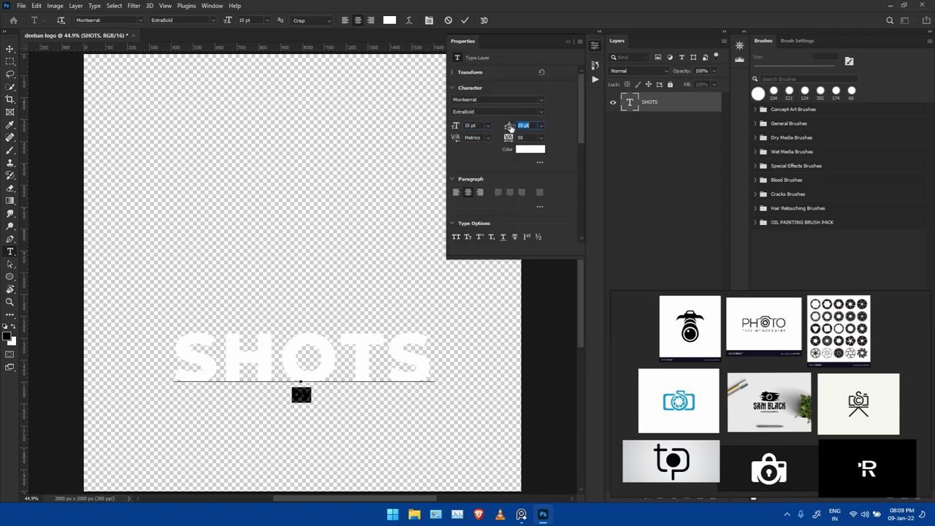
click(541, 99)
click(499, 158)
drag(456, 129, 488, 128)
click(541, 126)
click(529, 130)
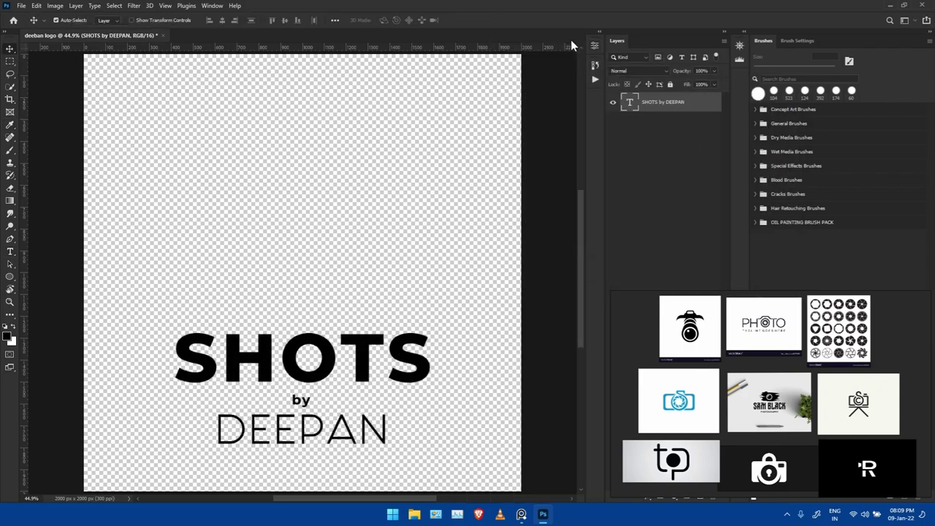
click(669, 203)
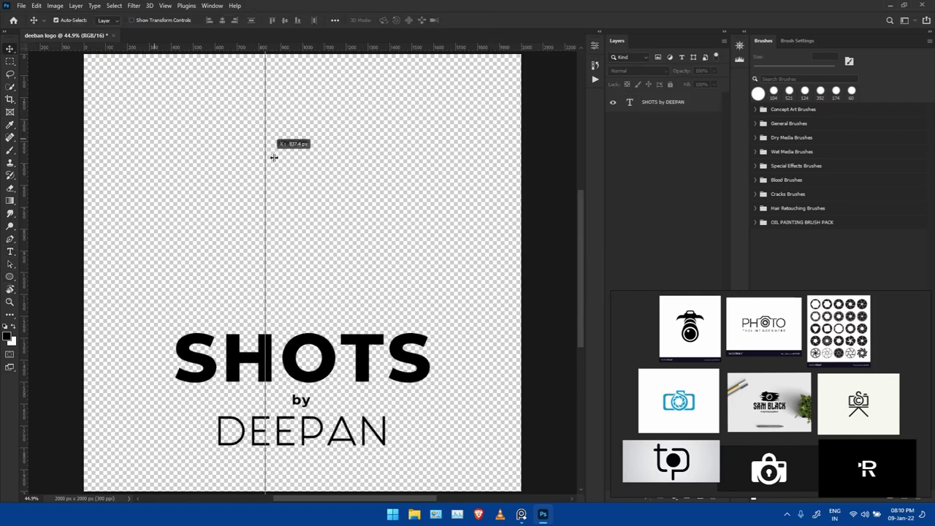
Draw a large circle above the text with no fill and a 20 px stroke.
drag(319, 171, 371, 231)
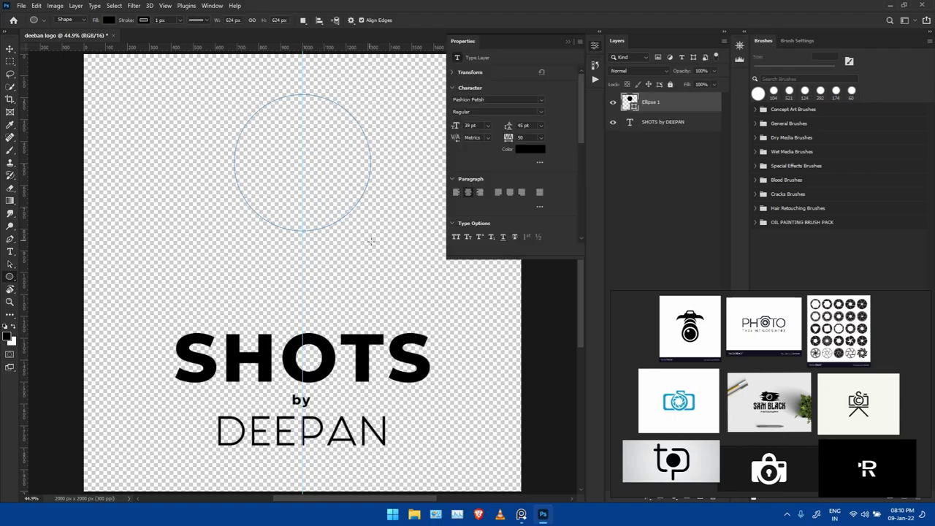
click(482, 143)
click(463, 162)
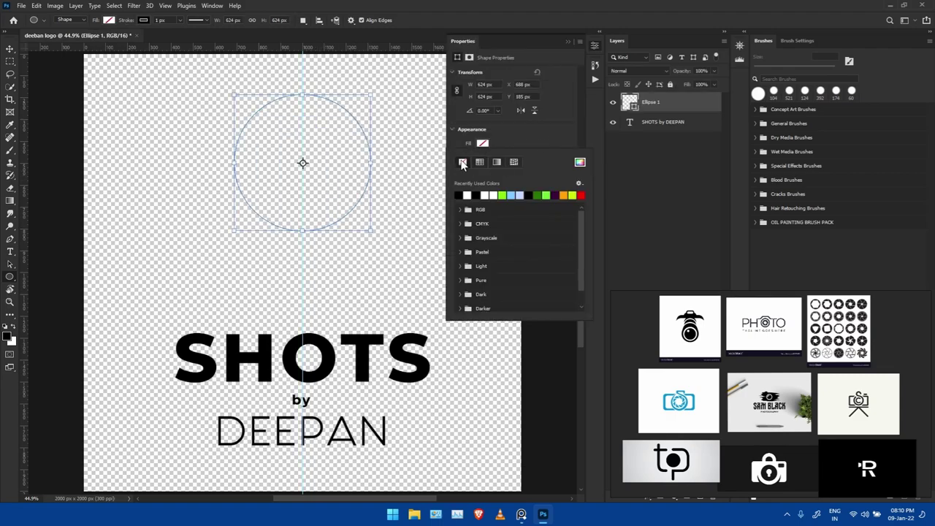
click(542, 149)
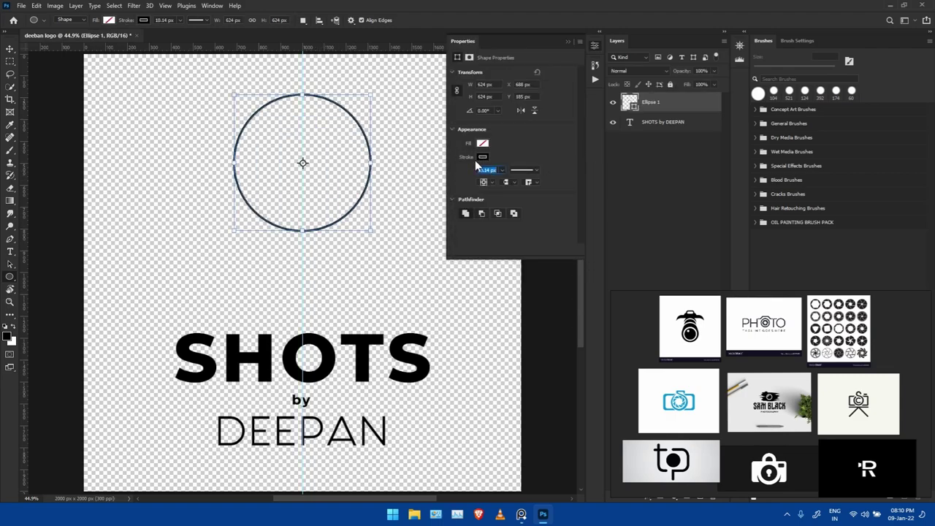
text(20)
key(Return)
Duplicate the ring and shrink the copy to about 68% as an inner ring.
key(v)
click(350, 165)
key(ctrl+t)
drag(374, 93, 352, 116)
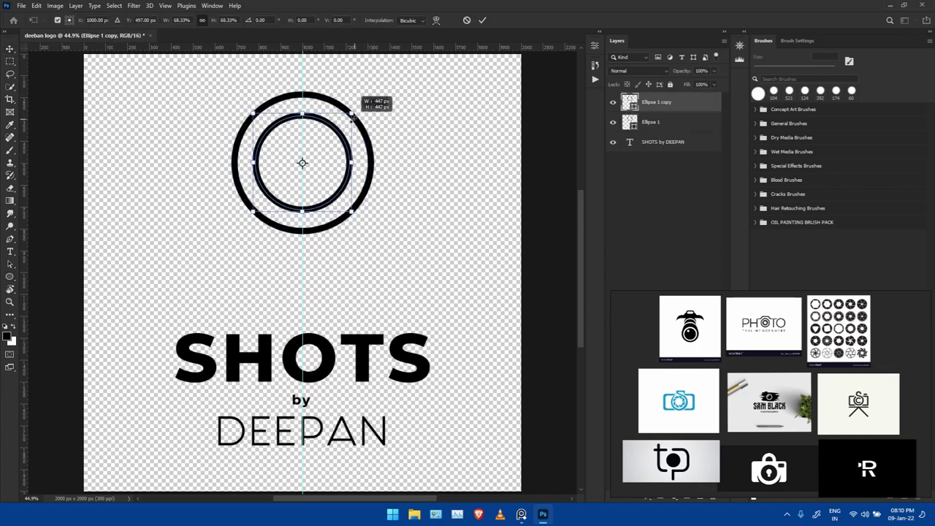
click(595, 47)
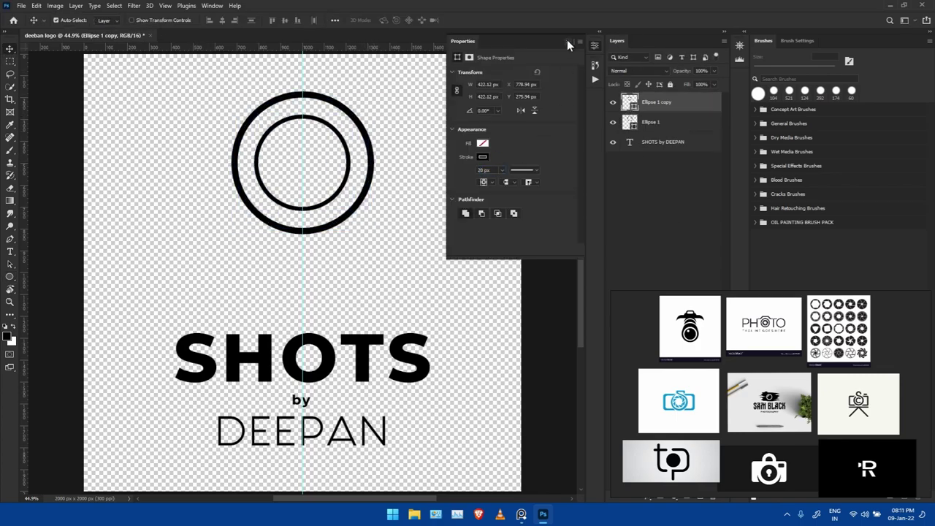
Duplicate it again, shrink it into a smaller centre circle, and fill it solid black.
key(ctrl+j)
key(ctrl+t)
drag(352, 114, 346, 119)
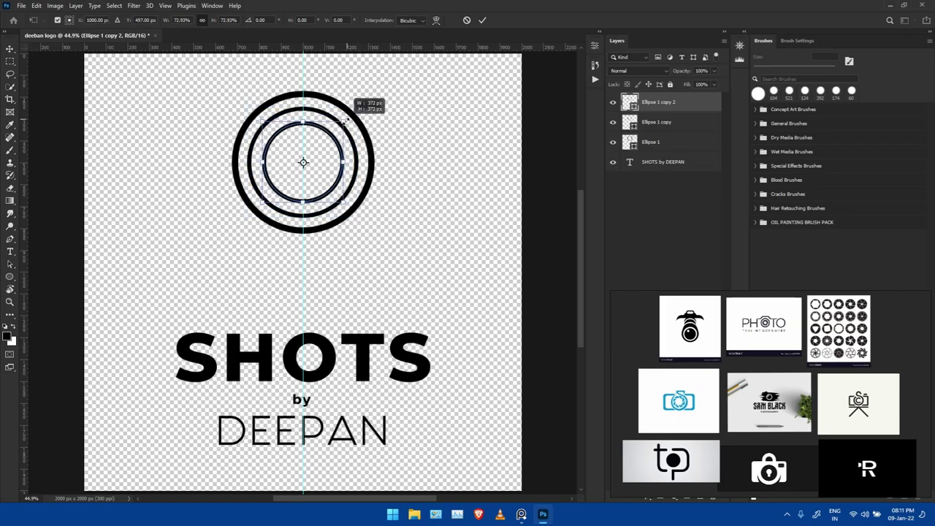
key(Return)
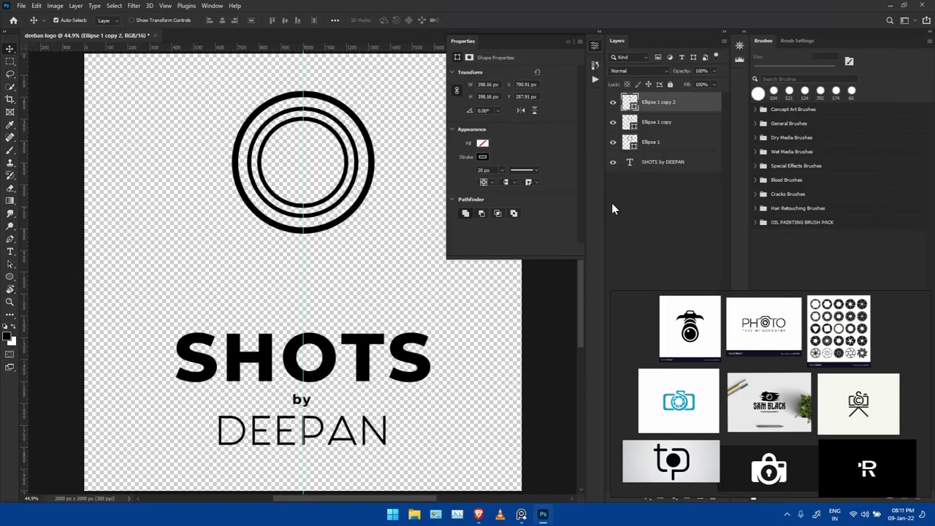
click(482, 143)
click(485, 191)
click(364, 246)
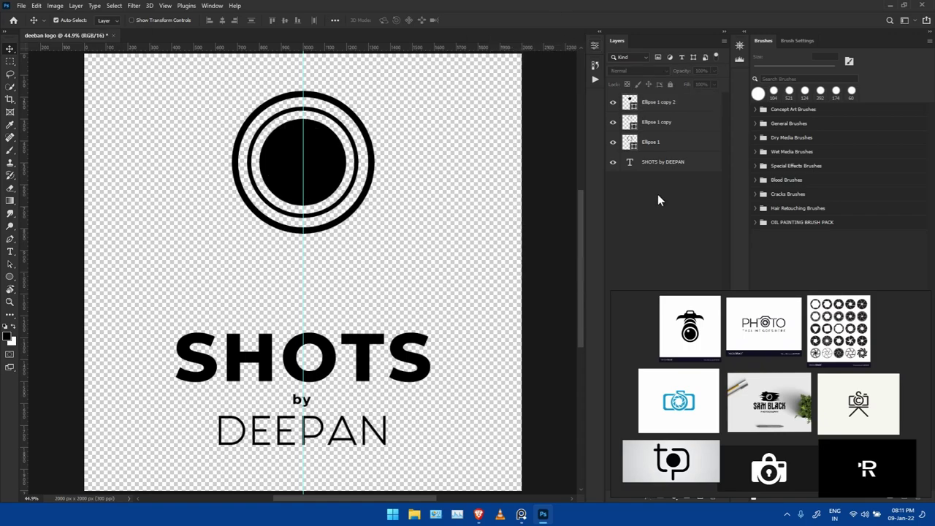
right_click(11, 278)
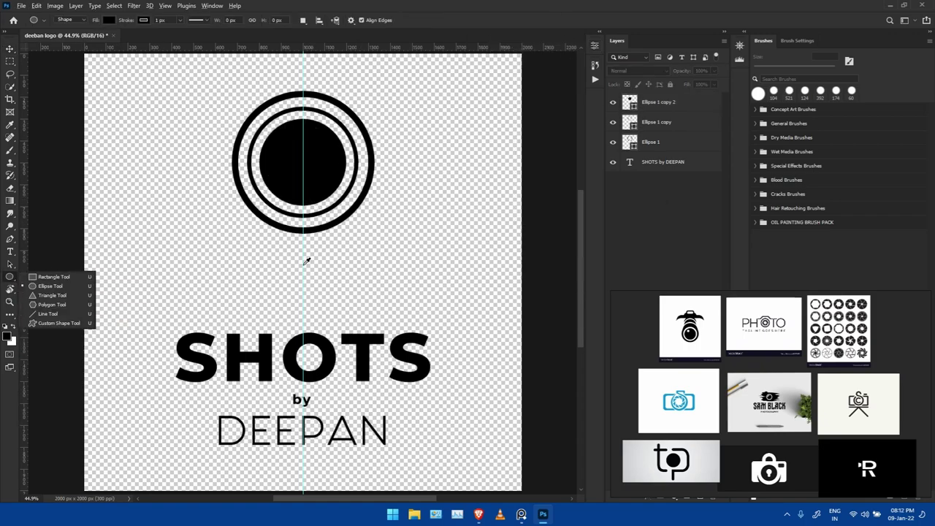
Draw a small highlight circle on the lens and set its knockout layer style.
drag(307, 261, 306, 267)
key(v)
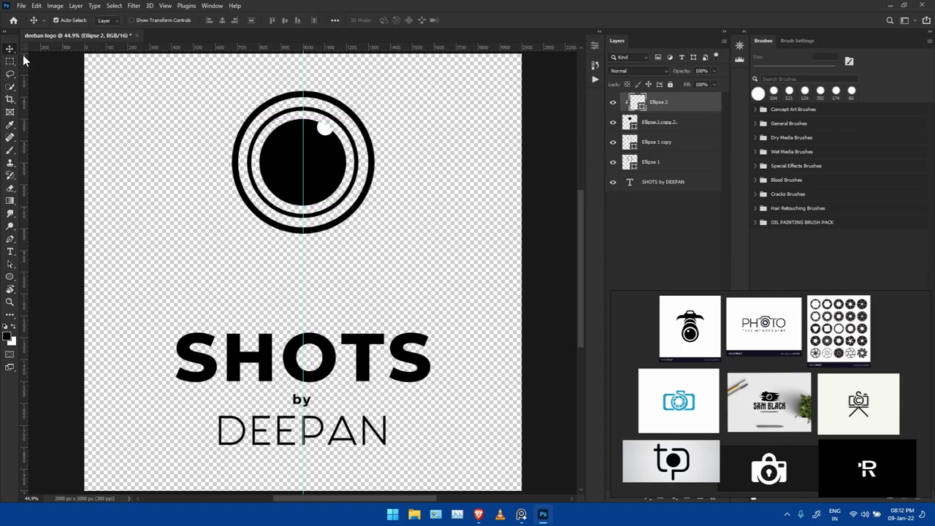
double_click(696, 108)
key(Return)
double_click(677, 107)
key(Return)
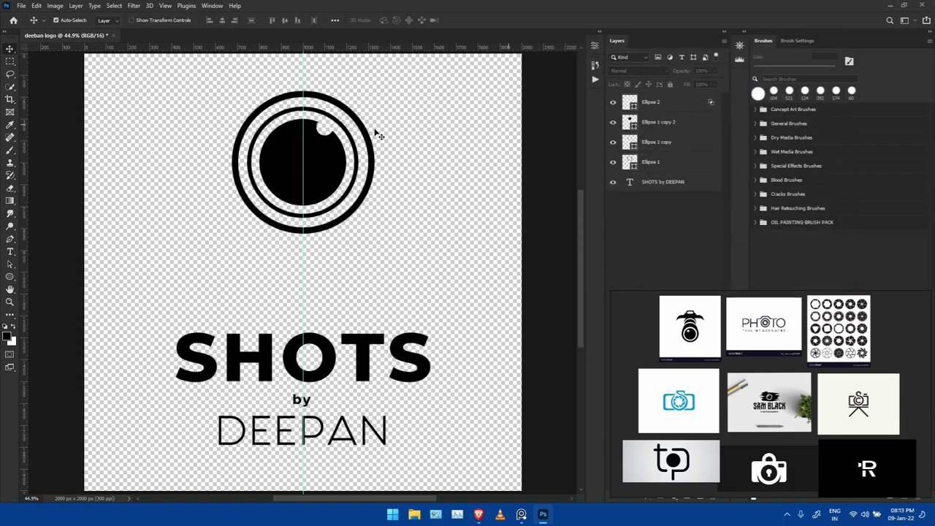
Recheck the highlight's style, then group the four circle layers as Group 1.
double_click(678, 104)
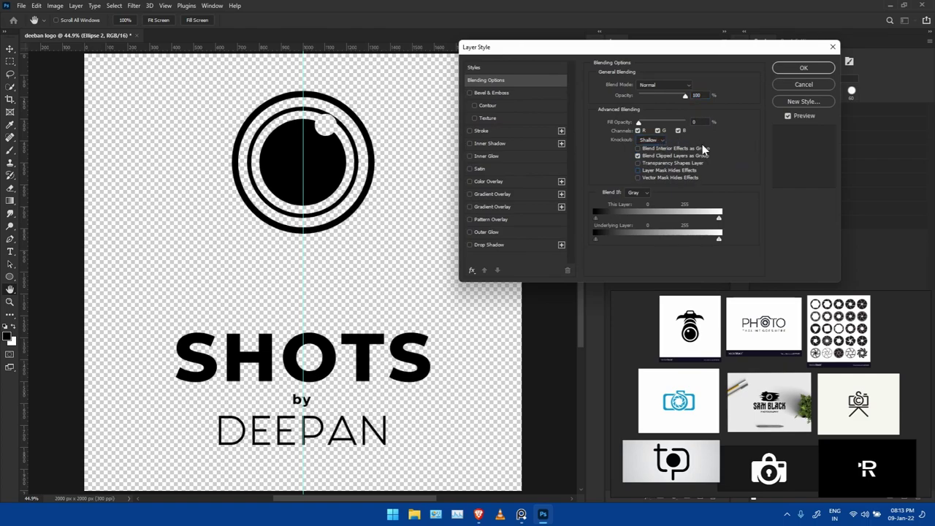
key(Escape)
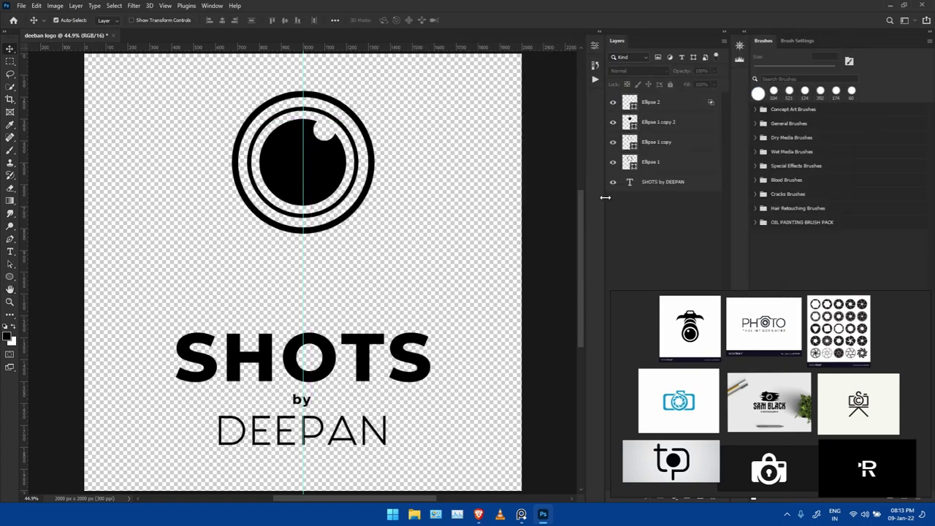
key(ctrl+g)
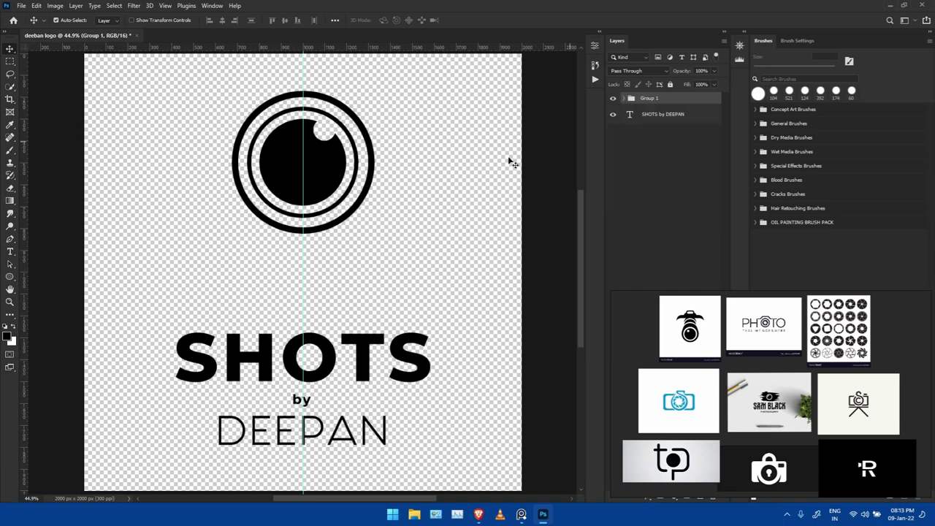
Move the lens group lower on the canvas and select the SHOTS text layer.
click(635, 99)
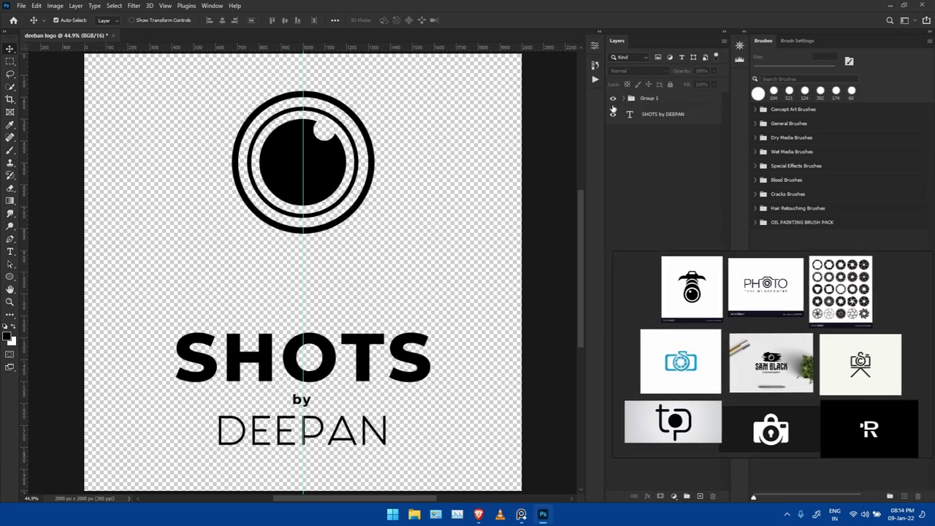
click(622, 98)
drag(322, 146, 323, 272)
click(613, 194)
click(614, 194)
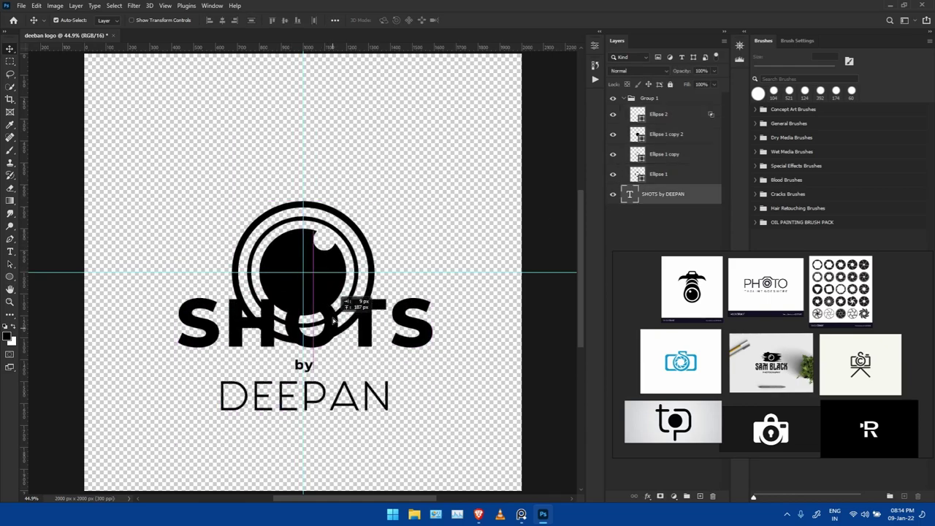
Scale the SHOTS text up across the canvas so the lens sits over the O.
key(ctrl+t)
drag(433, 389, 528, 438)
drag(405, 237, 408, 255)
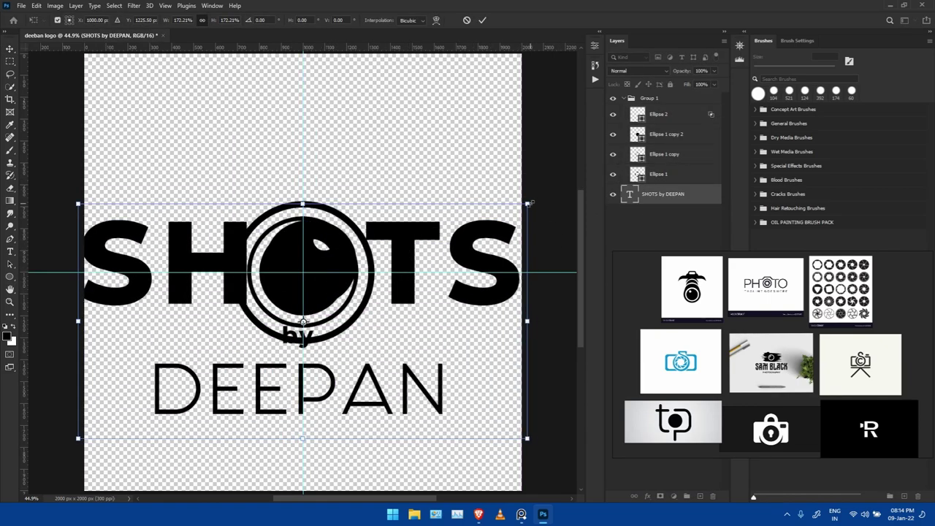
drag(527, 203, 494, 246)
key(Return)
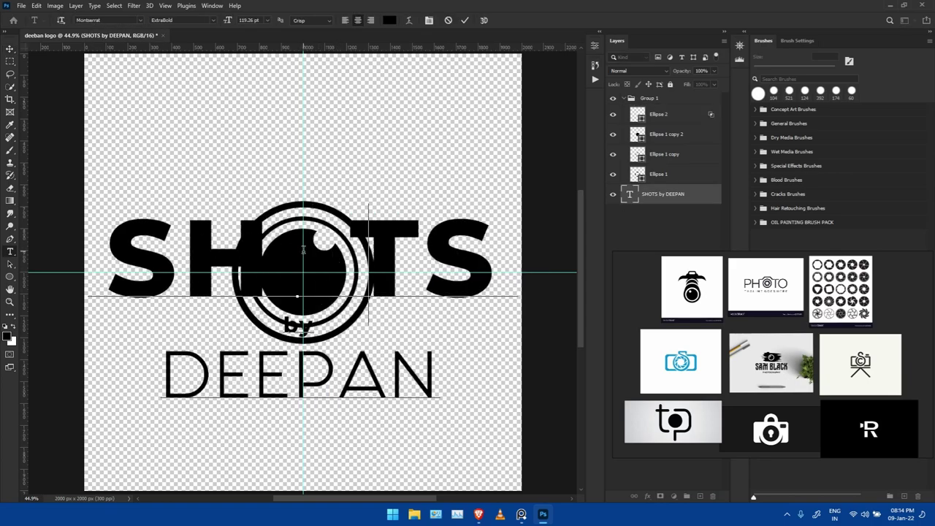
Shrink the lens rings slightly and nudge them into place as the O.
key(ctrl+t)
drag(374, 202, 363, 212)
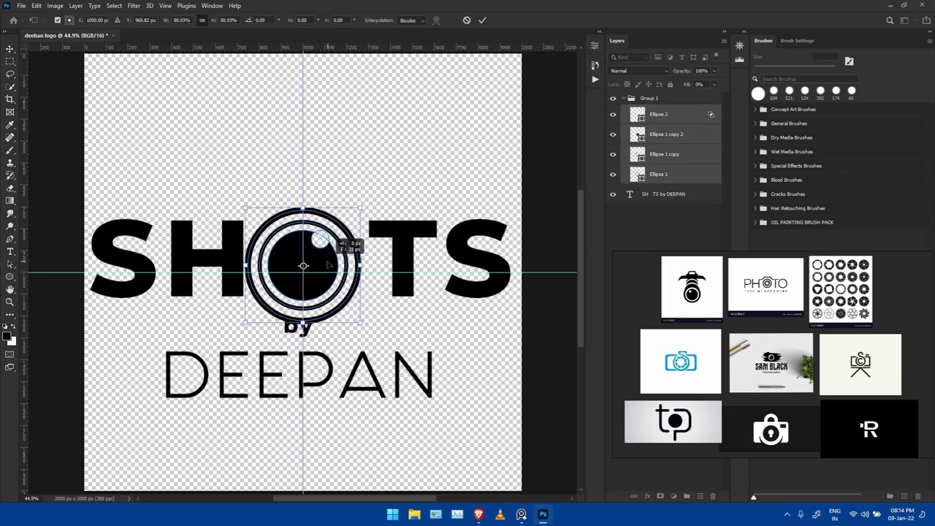
drag(304, 272, 308, 264)
key(Return)
Delete the second text line, leaving only SHOTS.
click(639, 232)
double_click(630, 194)
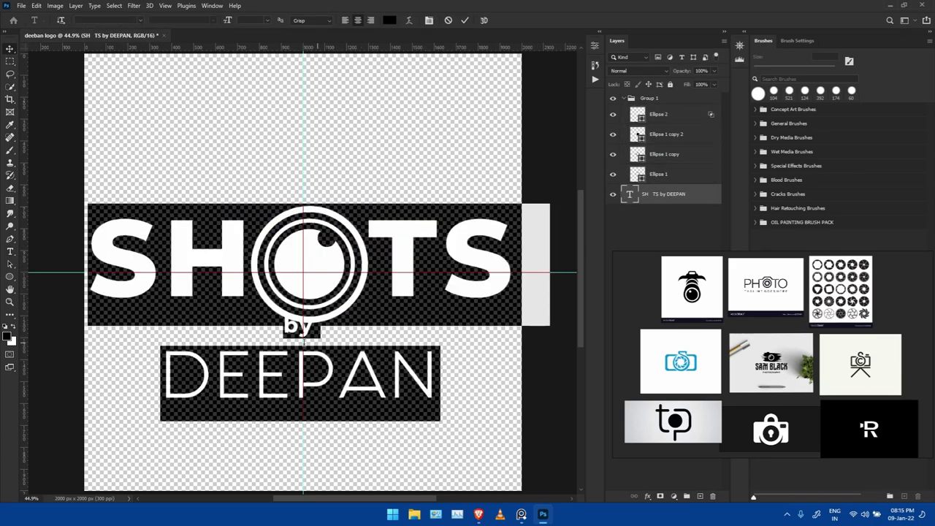
drag(511, 277, 443, 402)
key(BackSpace)
click(10, 50)
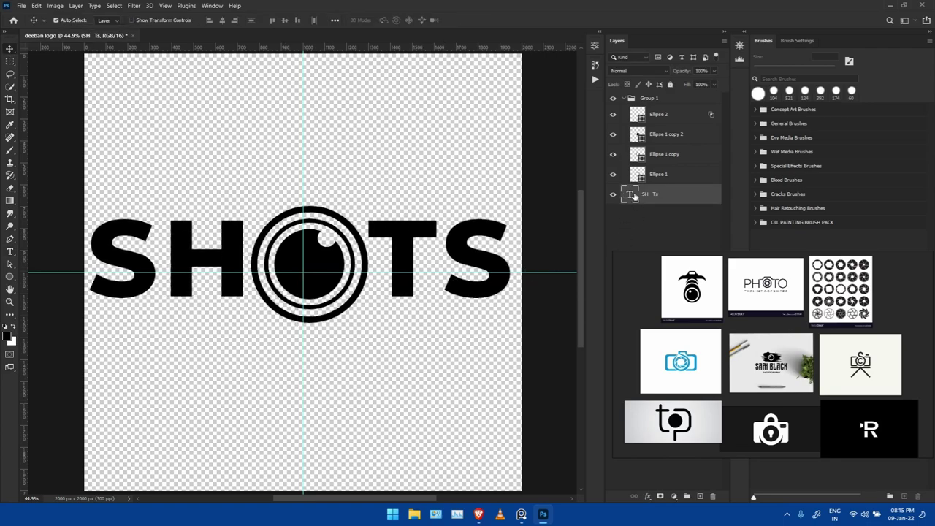
Apply the ComicsCarToon font to the SHOTS text.
shift+click(657, 114)
key(ctrl+t)
key(Return)
click(651, 193)
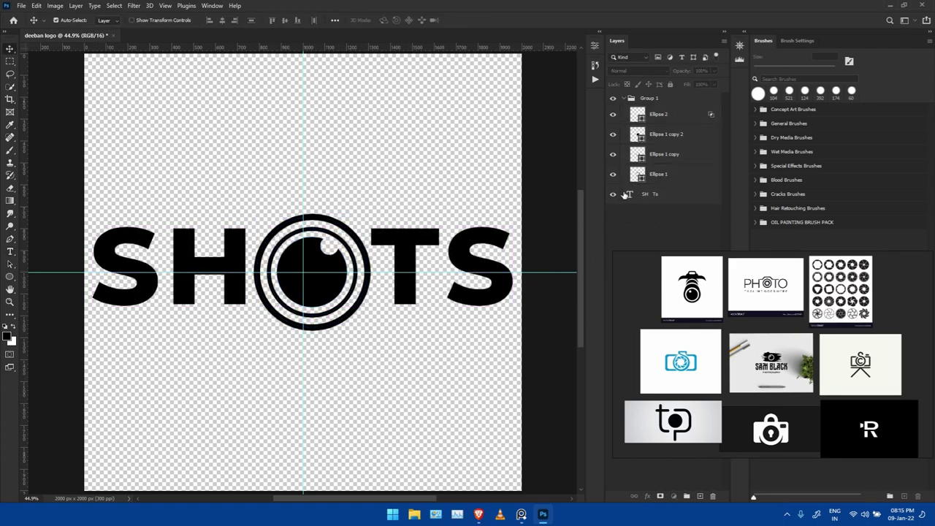
click(595, 64)
click(541, 99)
key(Return)
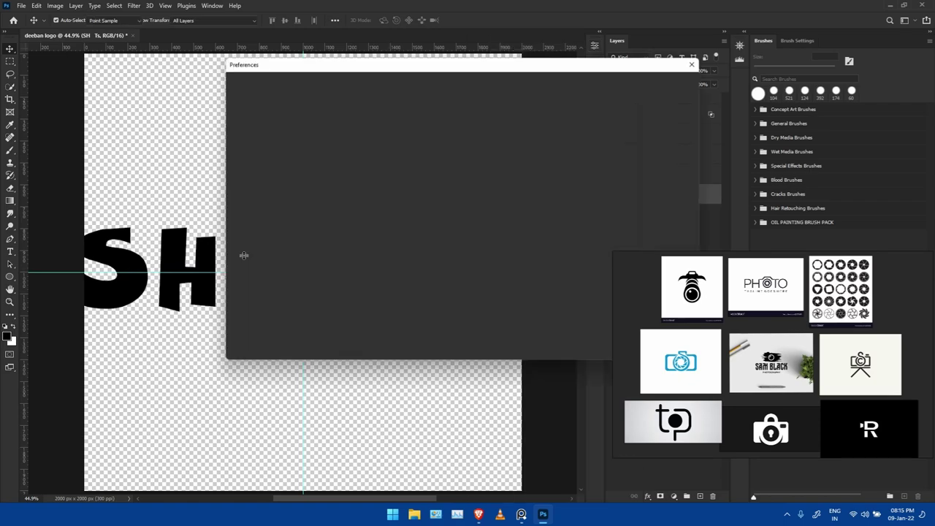
Stretch the SHOTS text wider and deselect the layer.
key(ctrl+t)
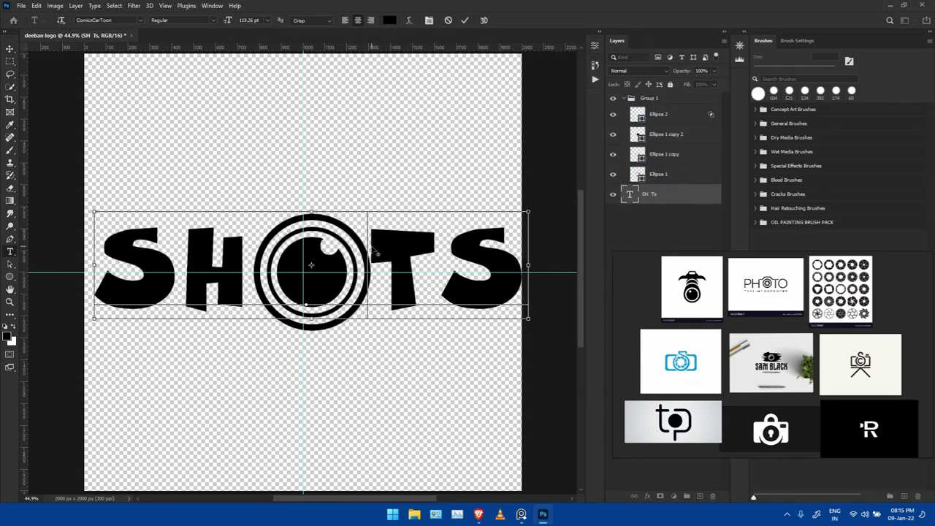
key(Return)
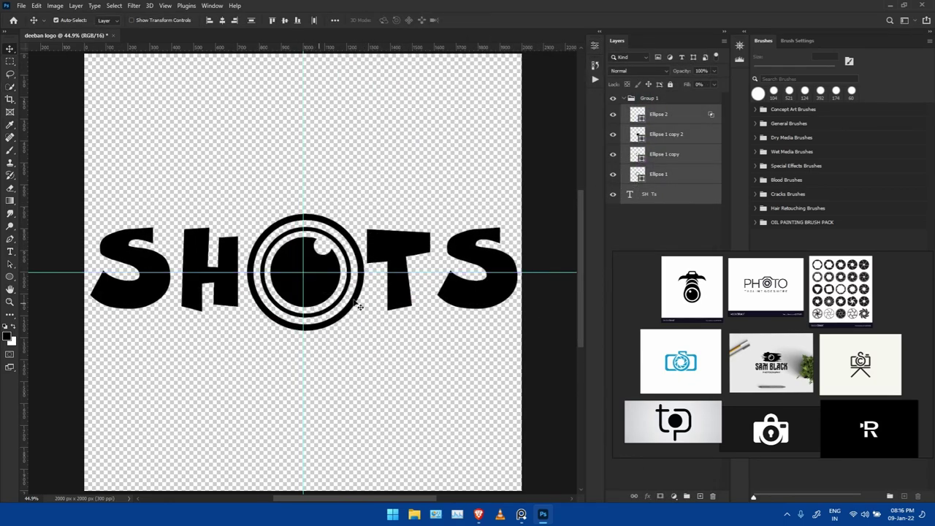
click(646, 228)
Type a byline of BY plus the author's name below SHOTS.
key(t)
click(316, 361)
text(BY D)
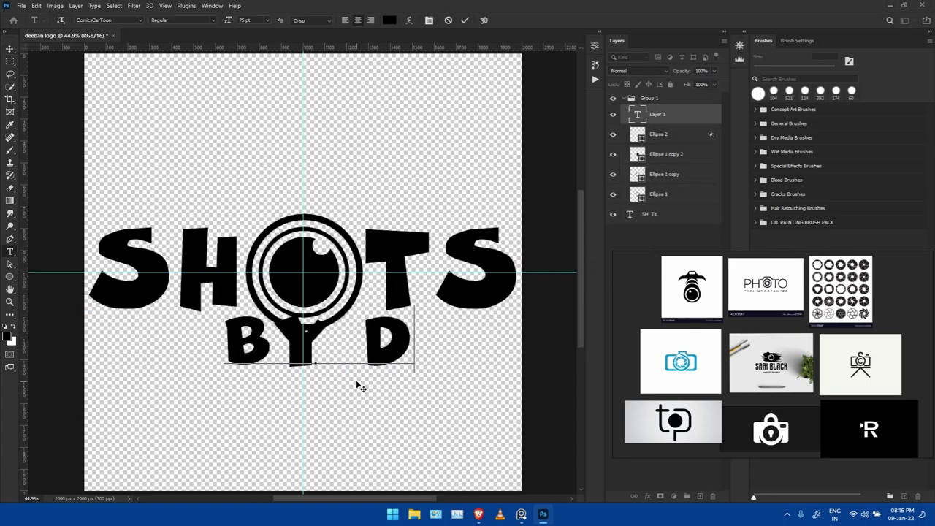
text(EEBAN)
key(ctrl+a)
click(595, 65)
click(568, 42)
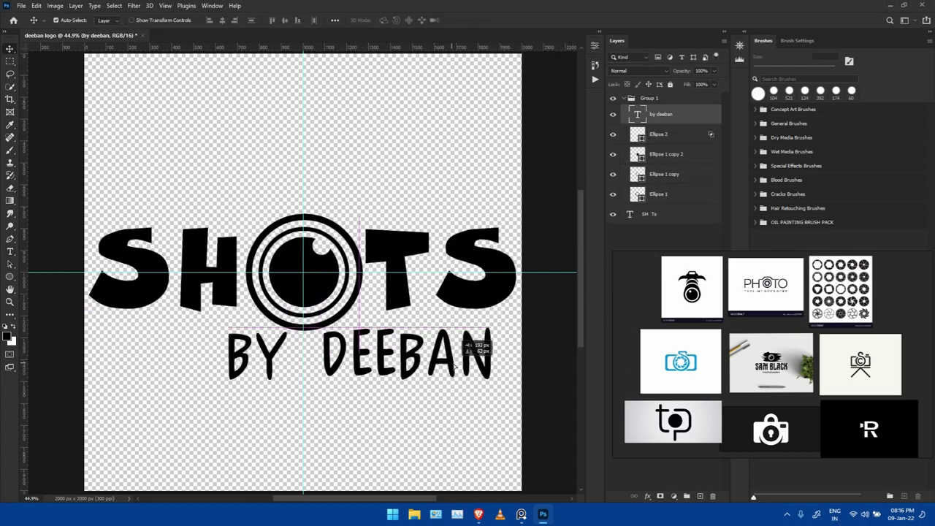
Shrink the word BY in the byline from 75 pt to 32 pt.
double_click(266, 358)
click(595, 45)
drag(228, 19, 208, 31)
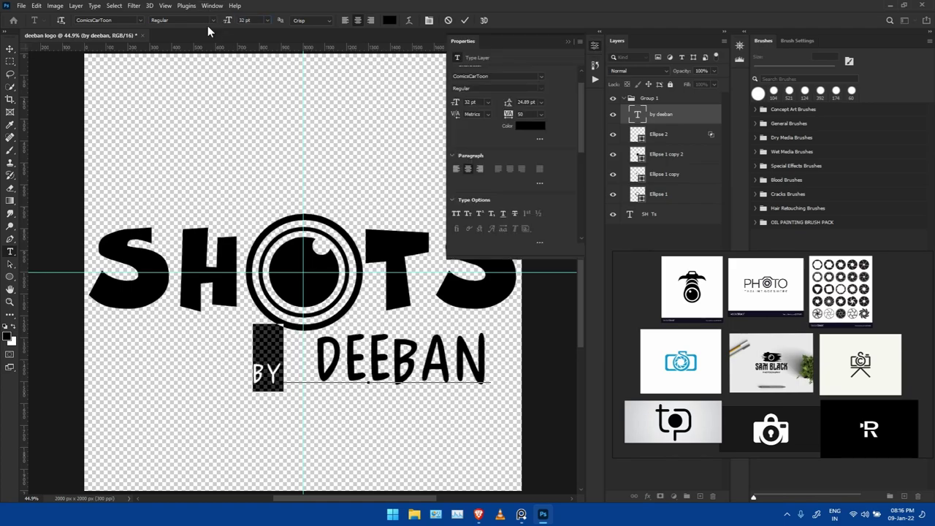
key(ctrl+Return)
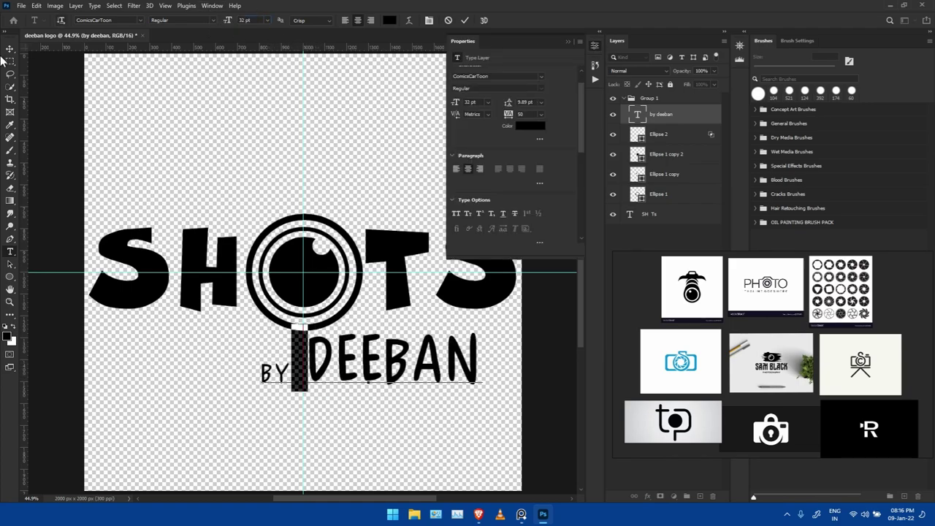
key(v)
click(541, 91)
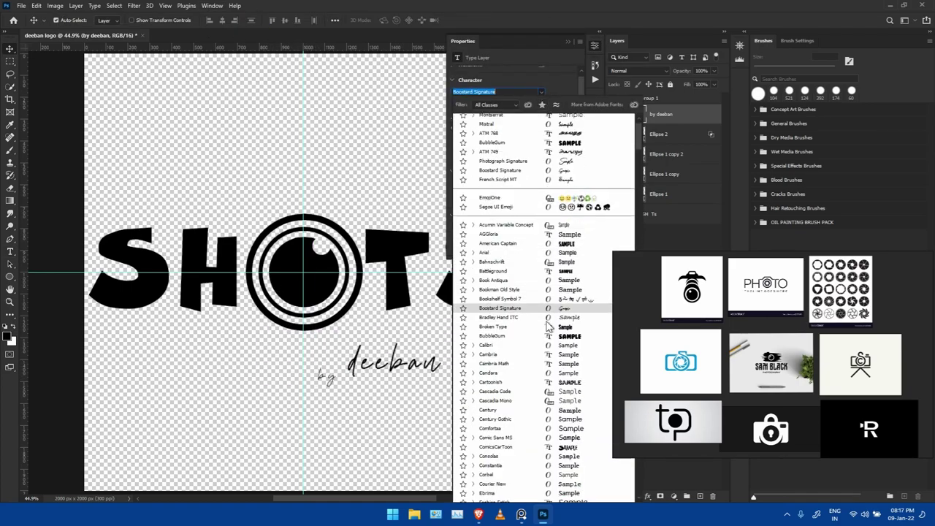
Try the Fashion Fetish font on the byline, then undo it.
scroll(548, 314, down, 1)
scroll(548, 344, down, 3)
click(553, 370)
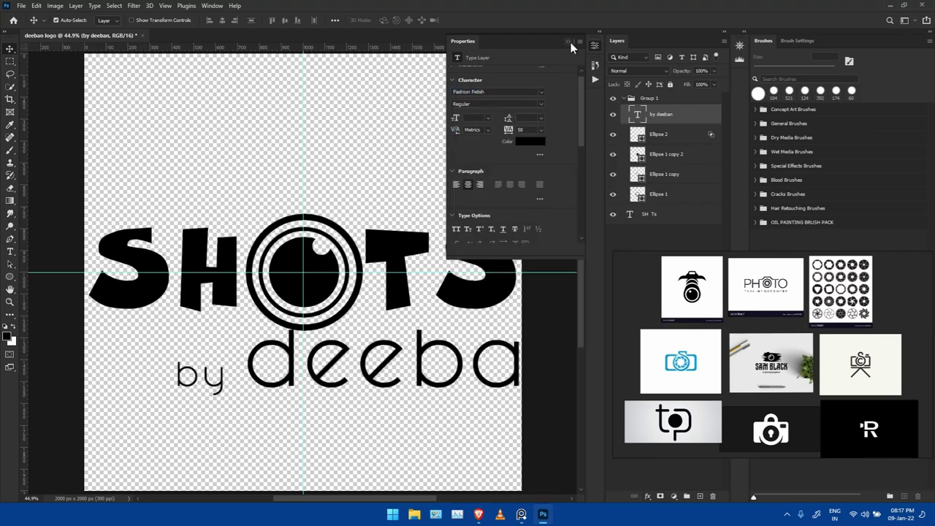
key(ctrl+z)
Set the SHOTS text layer to Fashion Fetish Regular.
click(649, 213)
click(528, 92)
text(fet)
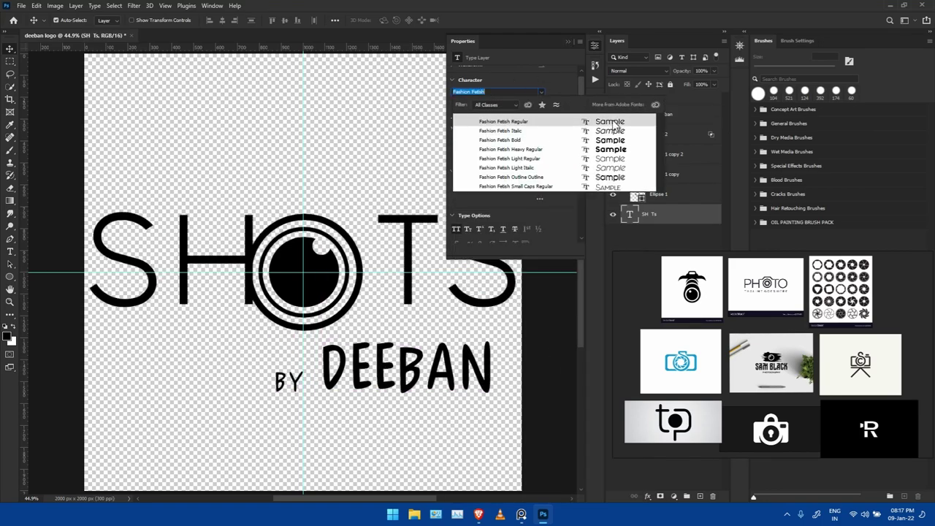
click(503, 121)
click(540, 91)
key(Escape)
Retype SHOTS as lowercase 'shots', shift the lens into the o, and move the byline layer.
double_click(393, 259)
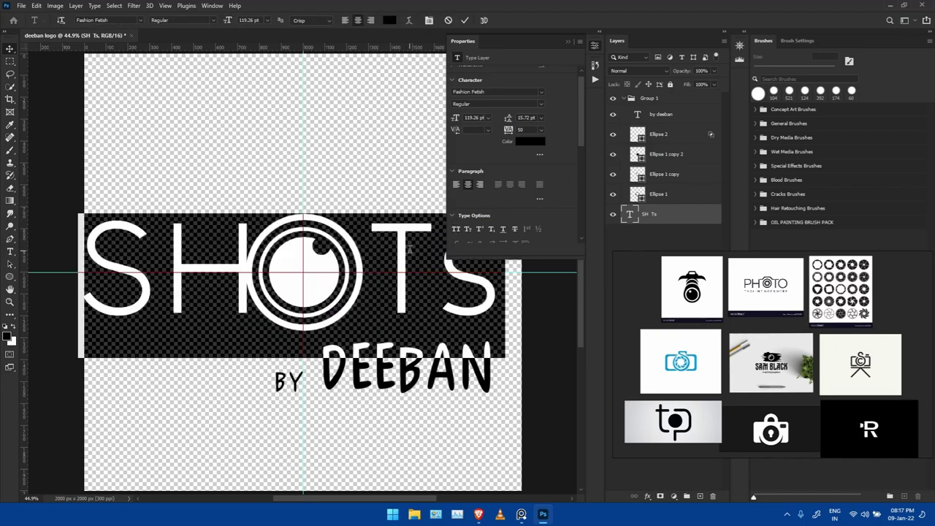
text(sh ts)
click(212, 138)
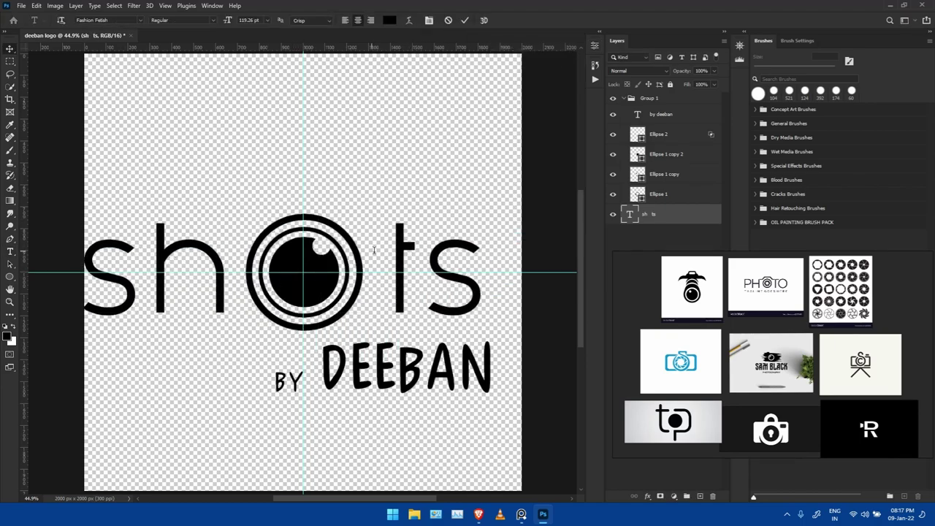
drag(321, 257, 342, 257)
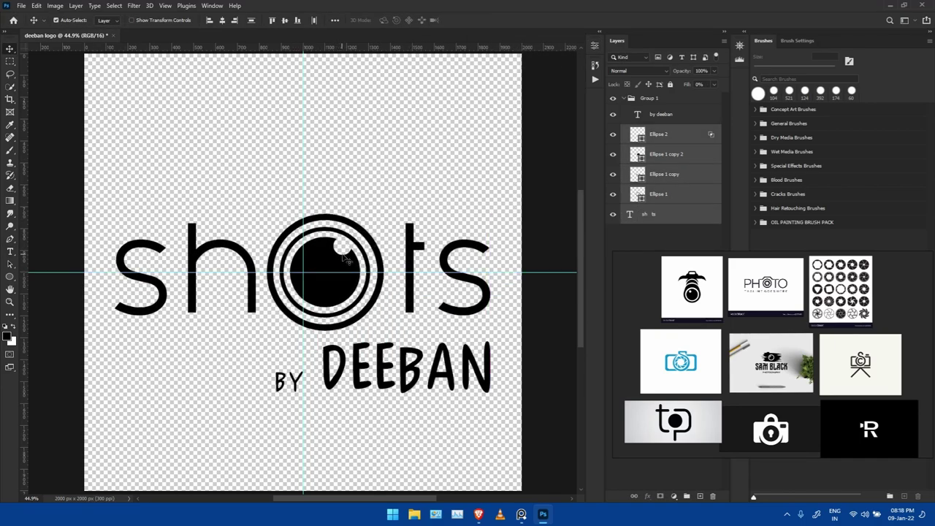
drag(662, 114, 658, 219)
Lift the byline above the group, try Mistral on 'by deeban', and nudge it up-right.
drag(693, 89, 687, 95)
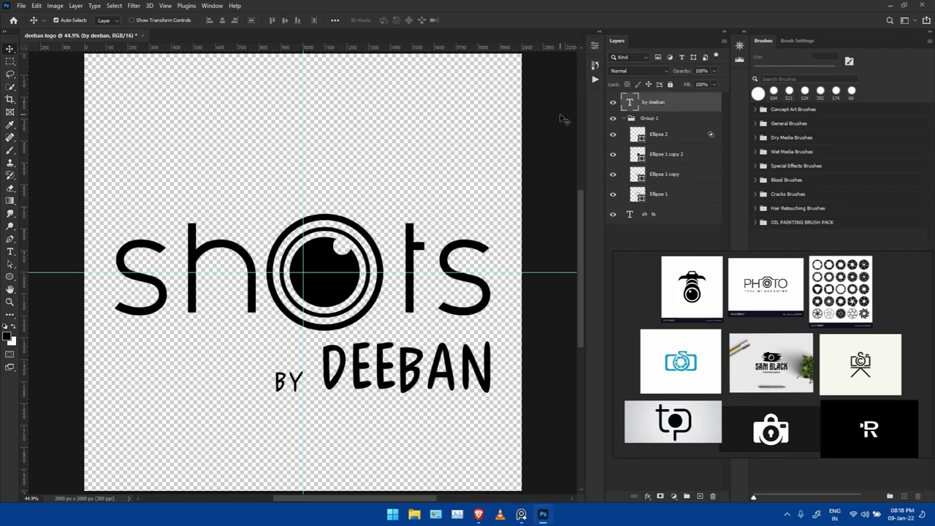
click(594, 45)
click(541, 100)
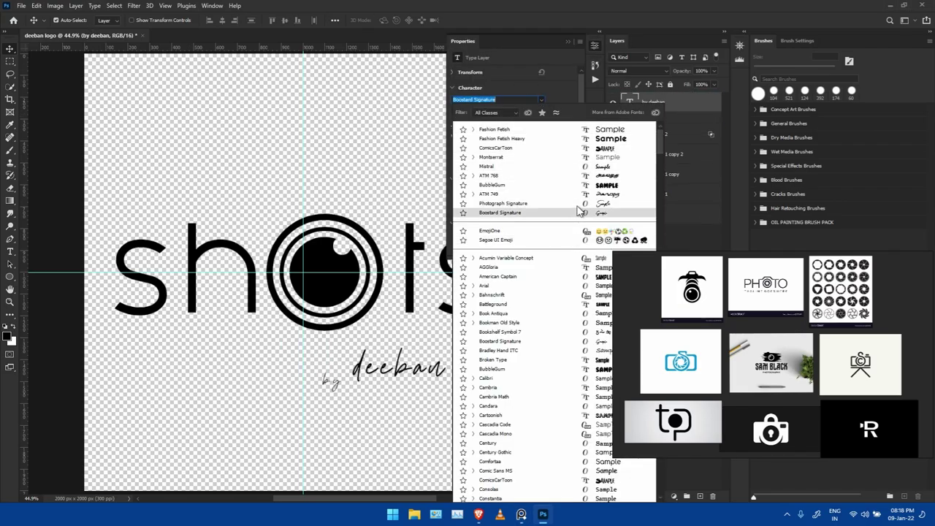
scroll(537, 350, down, 10)
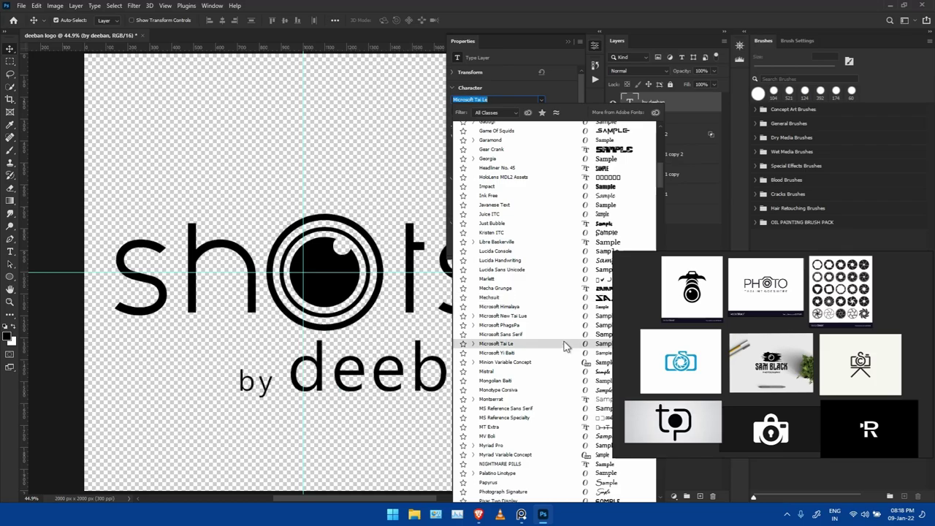
click(556, 343)
drag(436, 369, 442, 362)
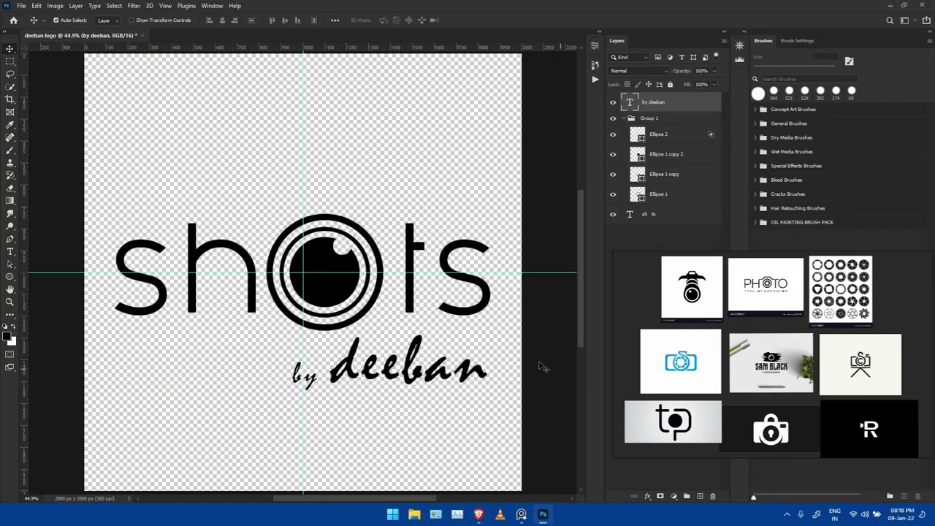
Switch 'by deeban' to a thin font and scale it smaller.
click(595, 45)
click(542, 99)
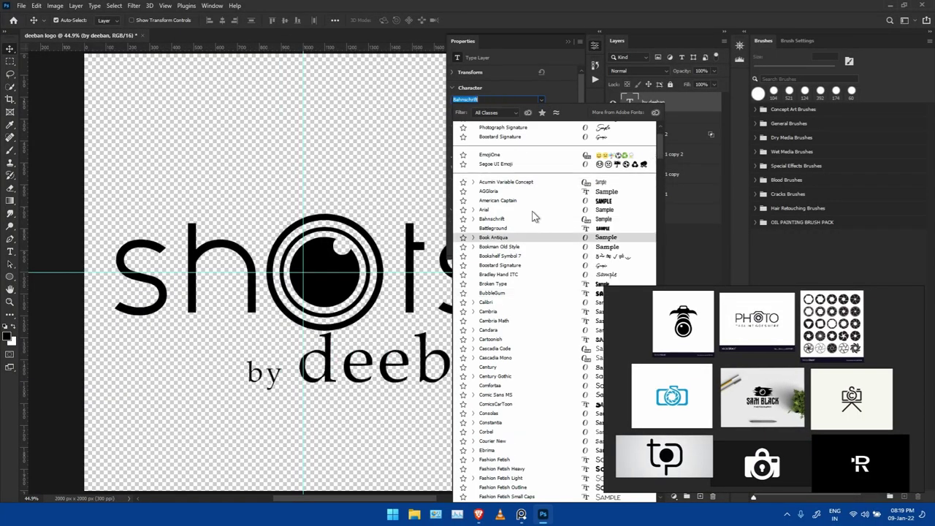
scroll(544, 181, up, 10)
scroll(545, 180, up, 2)
click(534, 155)
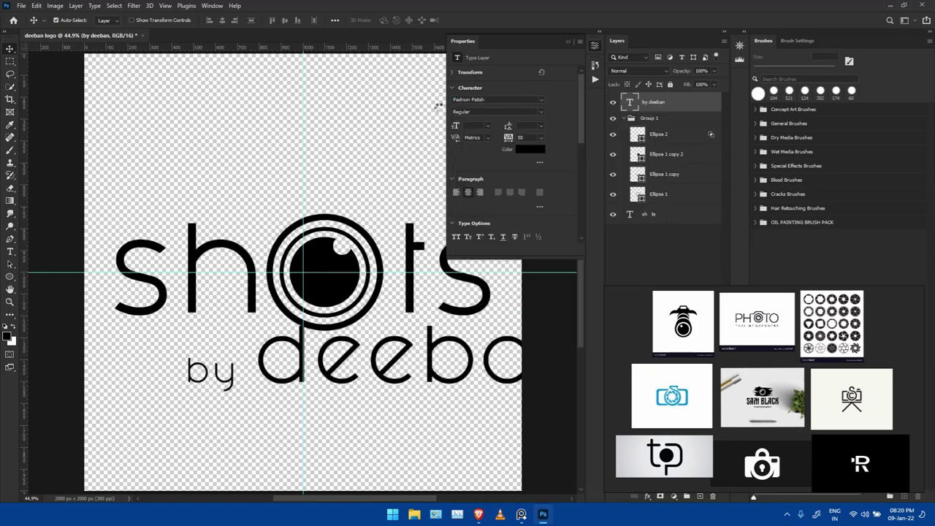
key(ctrl+t)
drag(521, 405, 487, 397)
key(Return)
Browse the font list again, then enlarge 'by deeban' beneath 'shots'.
click(595, 45)
click(541, 100)
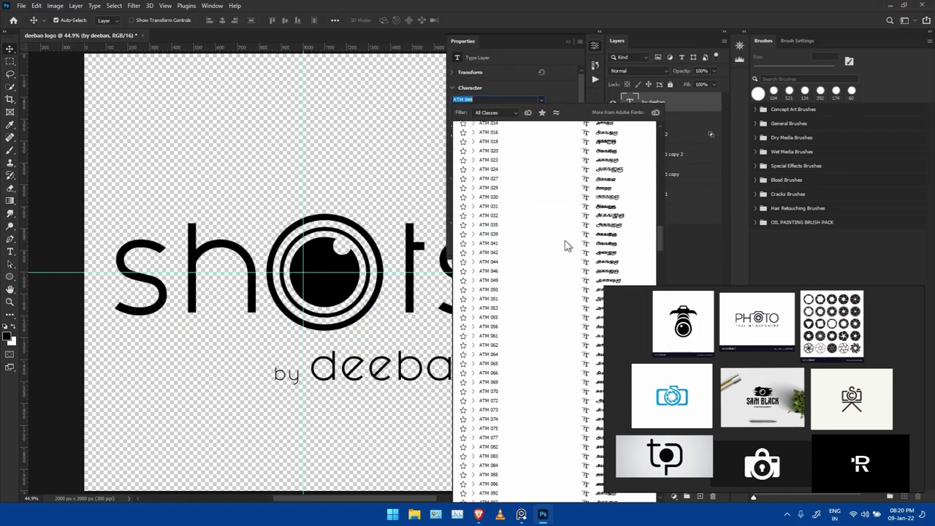
scroll(559, 244, down, 5)
key(Escape)
key(ctrl+t)
drag(449, 371, 521, 361)
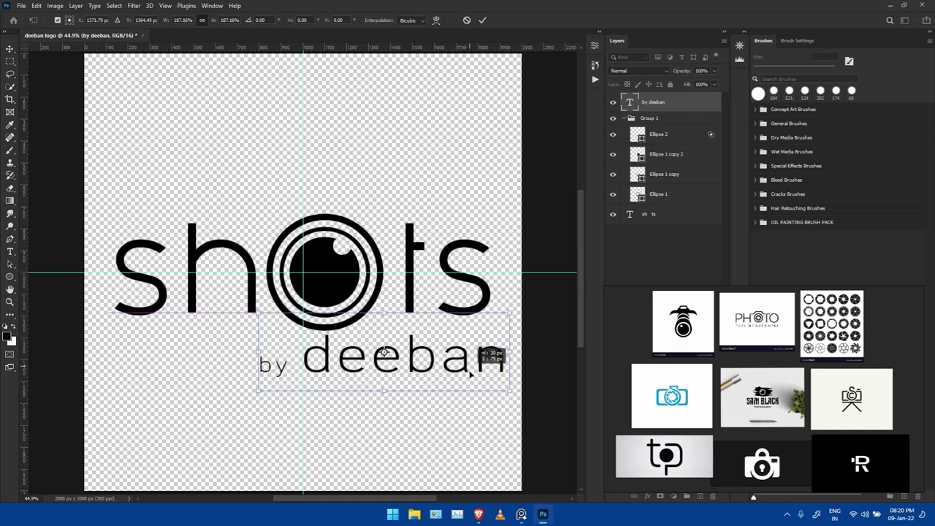
key(Return)
Try all-caps lettering on 'by deeban', close the text properties, and change the layer selection.
click(595, 46)
scroll(508, 197, down, 3)
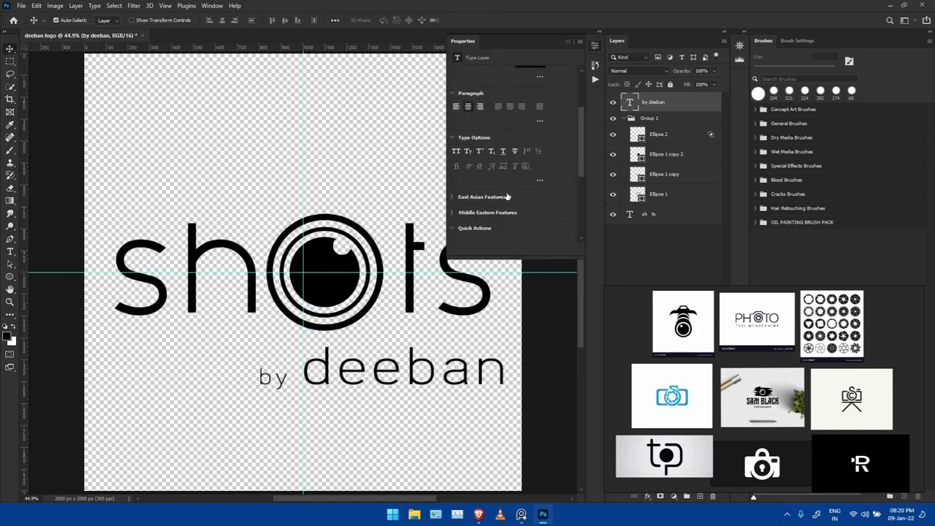
click(456, 152)
scroll(522, 119, up, 3)
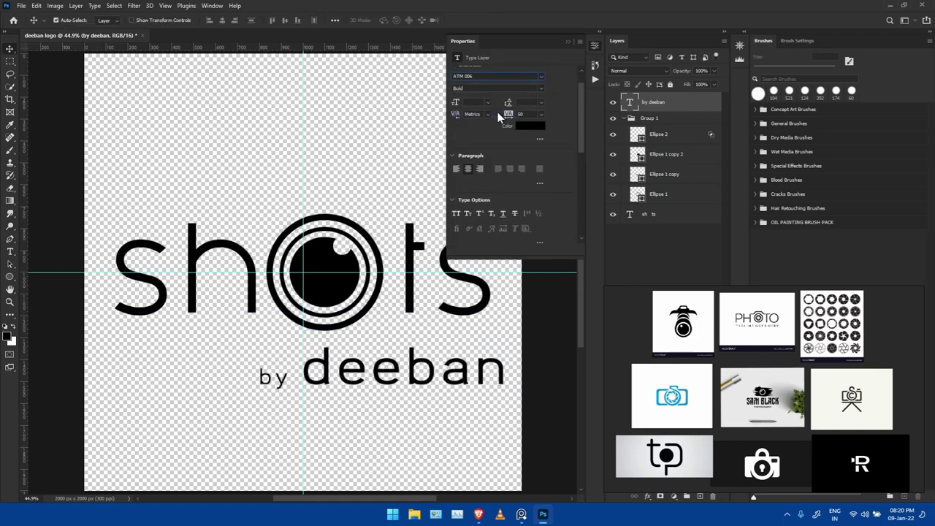
click(523, 304)
click(649, 117)
key(shift+Right)
click(665, 243)
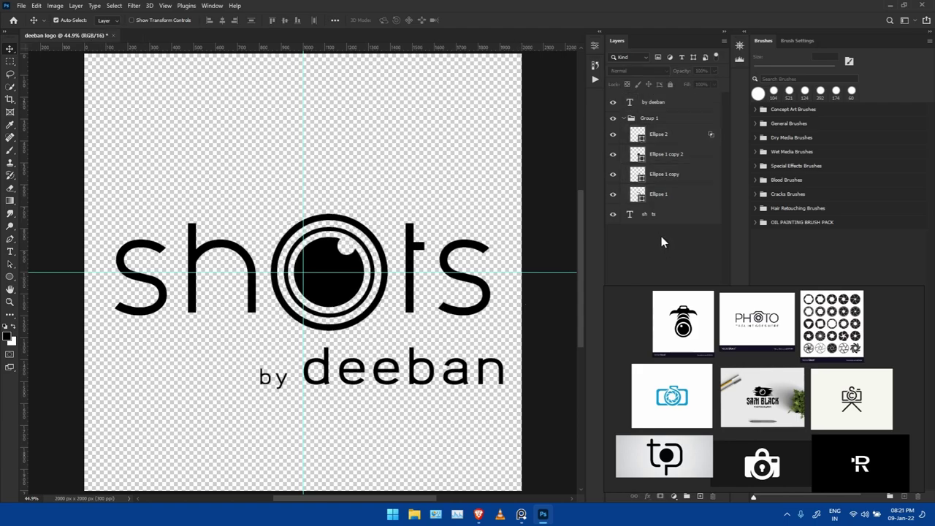
Add a sketch layer and set the shape outline to no fill and about 18 px.
key(ctrl+shift+alt+n)
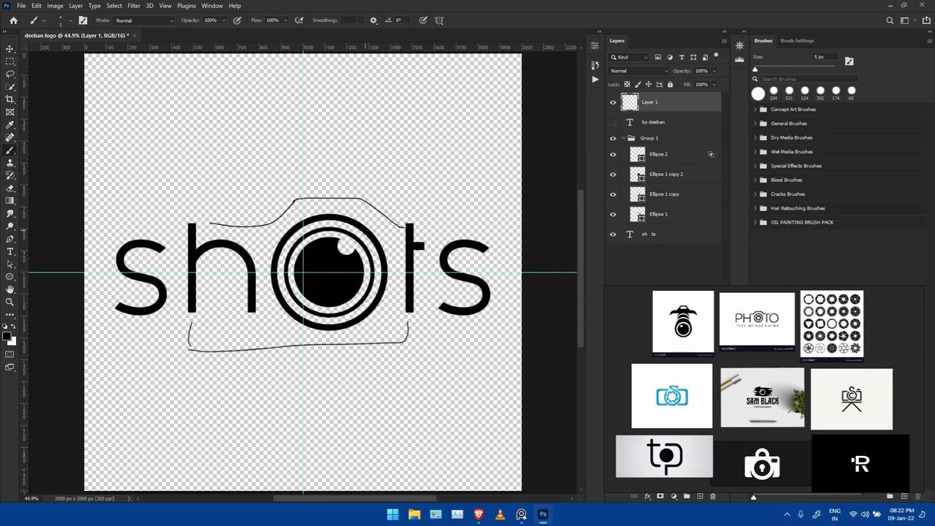
click(10, 239)
click(191, 324)
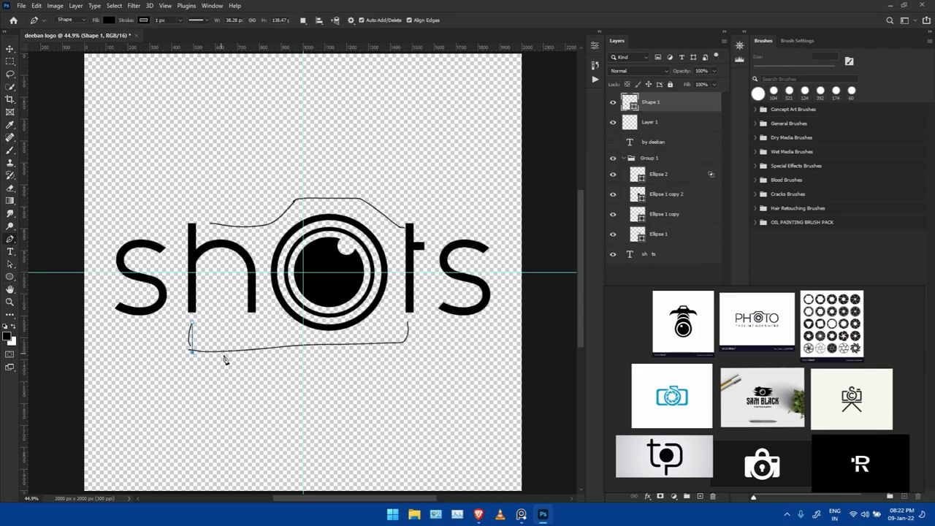
click(109, 20)
click(45, 34)
click(144, 20)
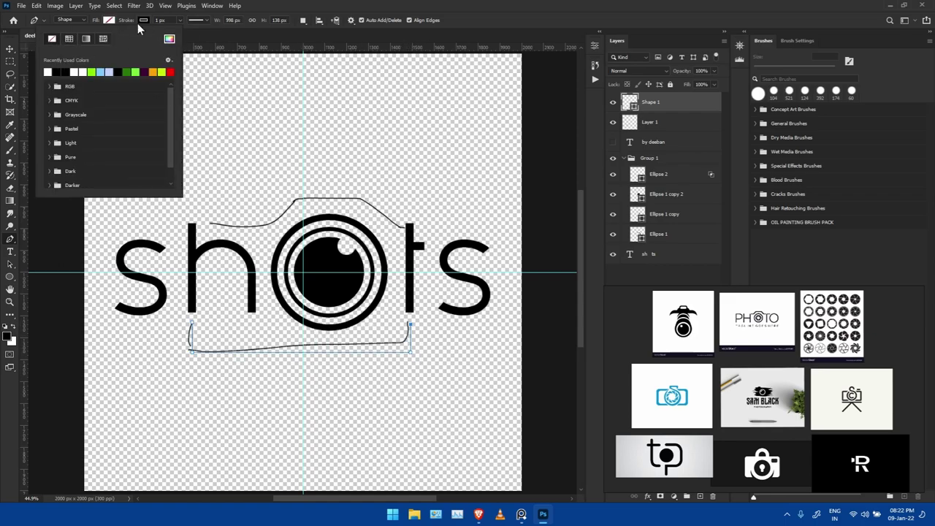
click(179, 20)
drag(173, 32, 185, 35)
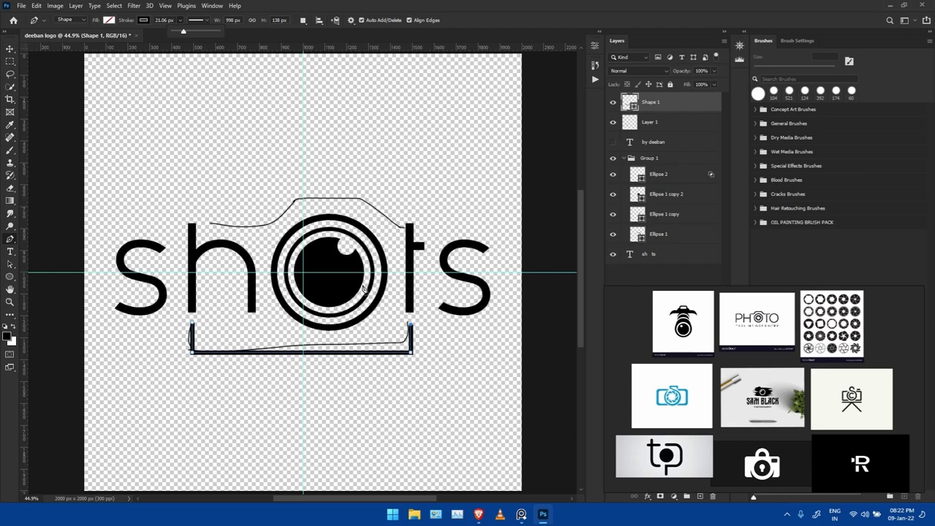
Draw an unfilled, thick-outlined rectangle around the lens.
key(shift+u)
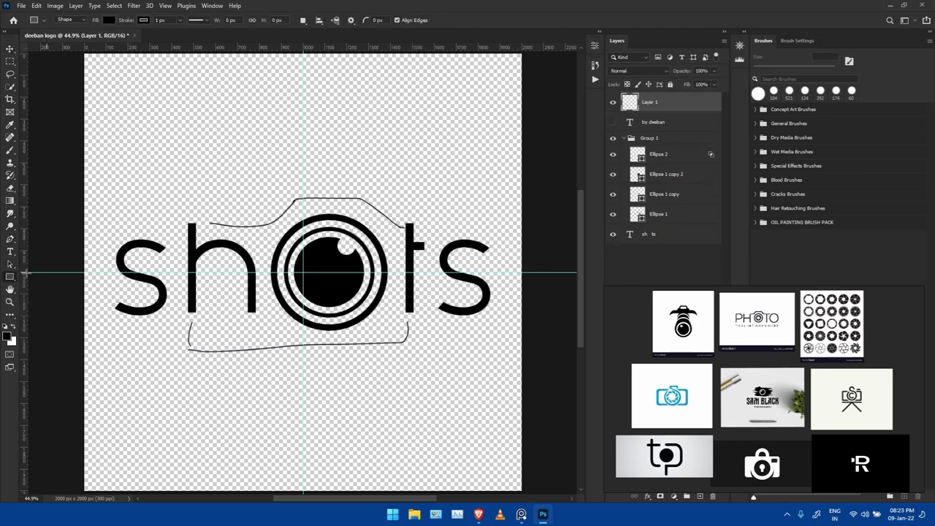
drag(372, 328, 411, 344)
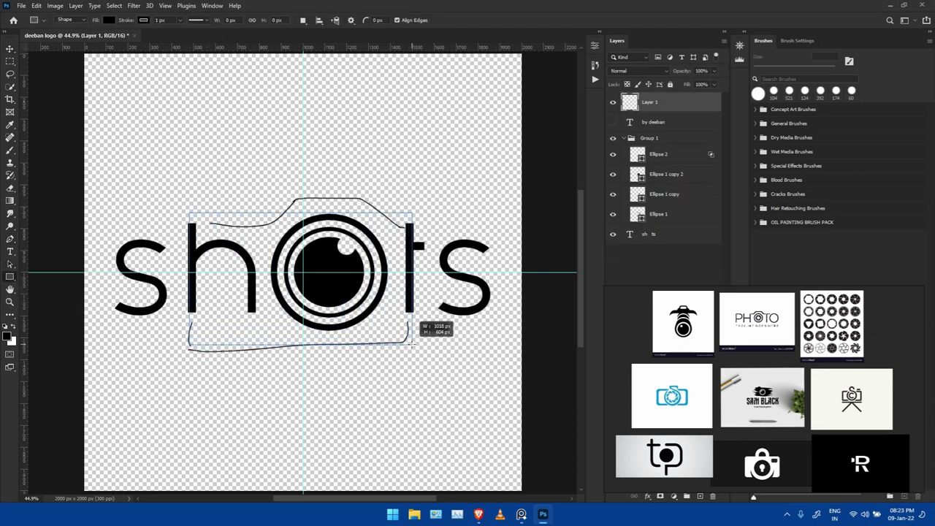
click(482, 143)
click(464, 191)
click(502, 169)
drag(508, 189, 515, 189)
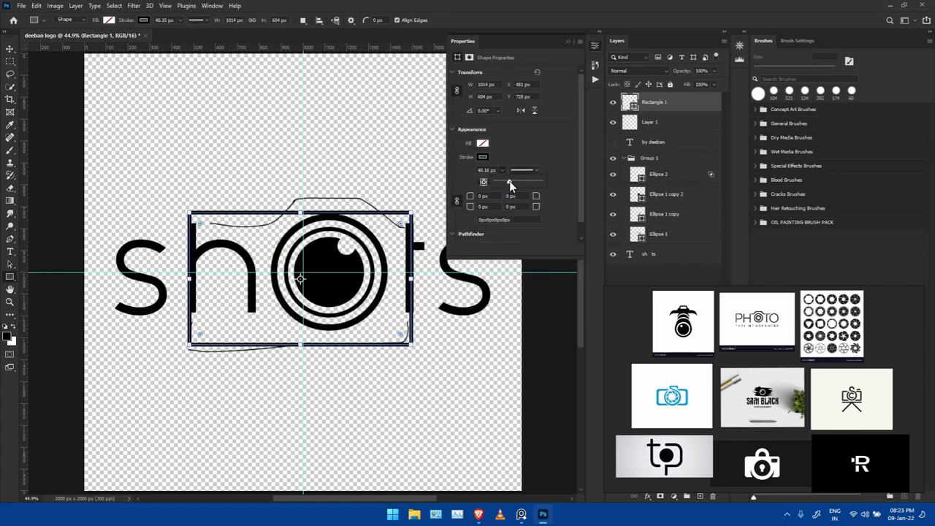
Move the rectangle up slightly and give it rounded corners.
key(ctrl+t)
drag(229, 284, 230, 278)
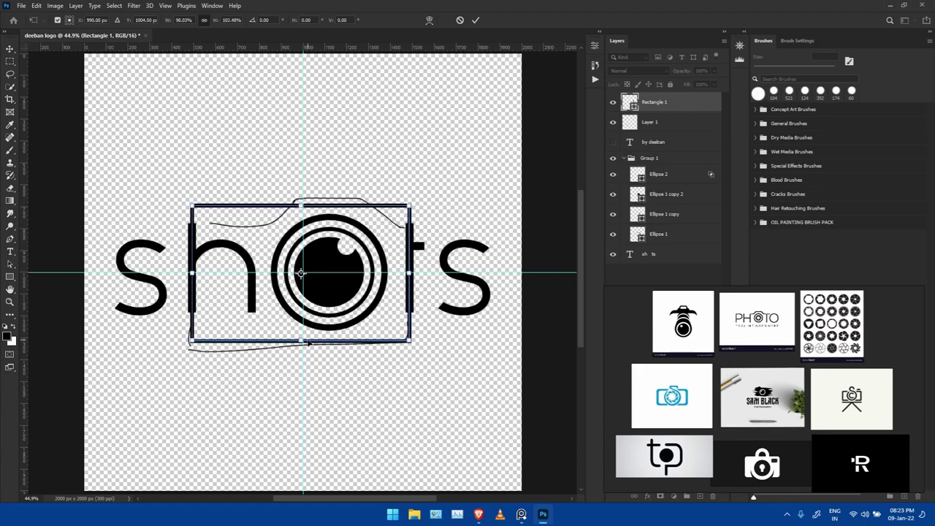
key(Return)
ctrl+click(344, 248)
ctrl+shift+click(329, 272)
key(v)
click(411, 241)
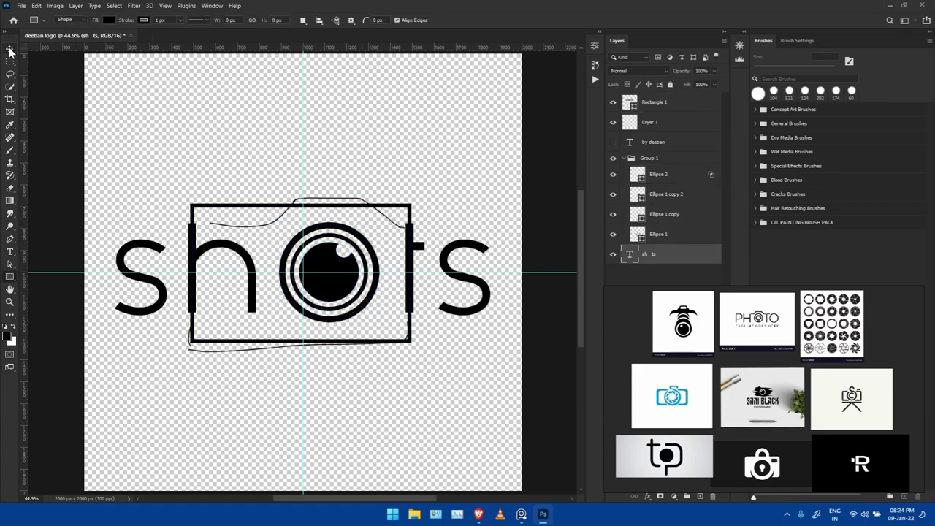
key(Return)
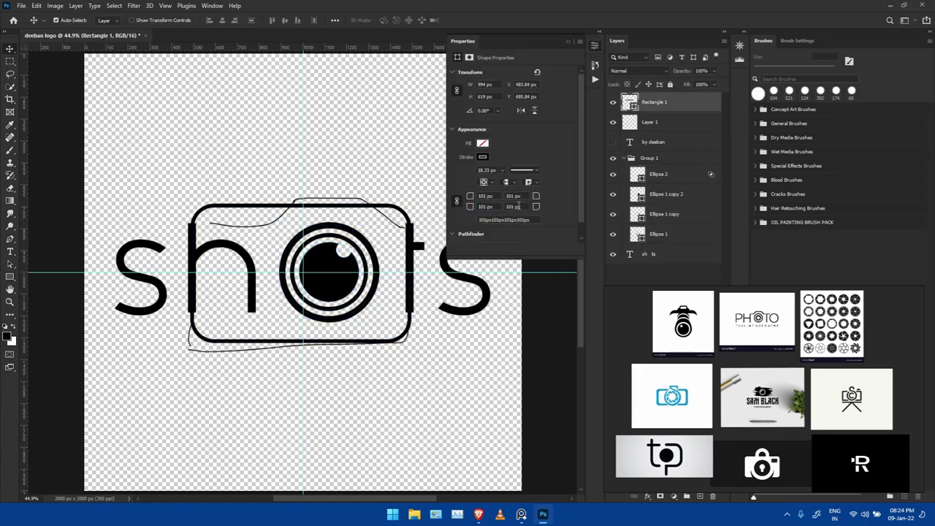
click(595, 46)
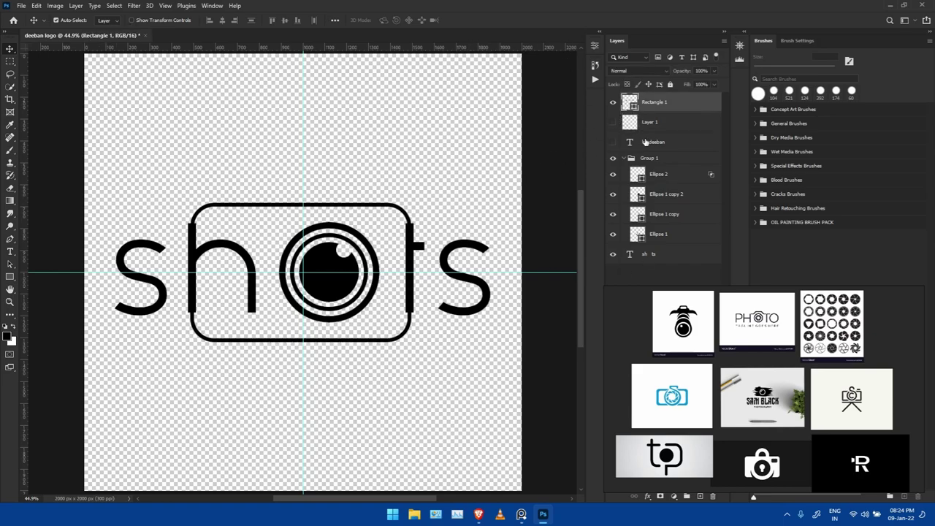
Nudge the rounded rectangle up and draw a horizontal line across the frame's top.
drag(364, 211, 363, 209)
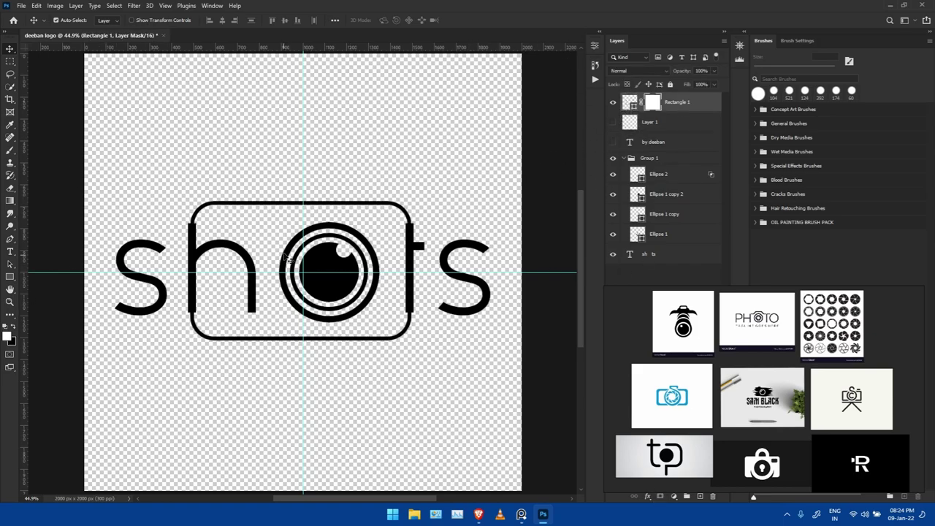
key(b)
right_click(204, 216)
click(11, 281)
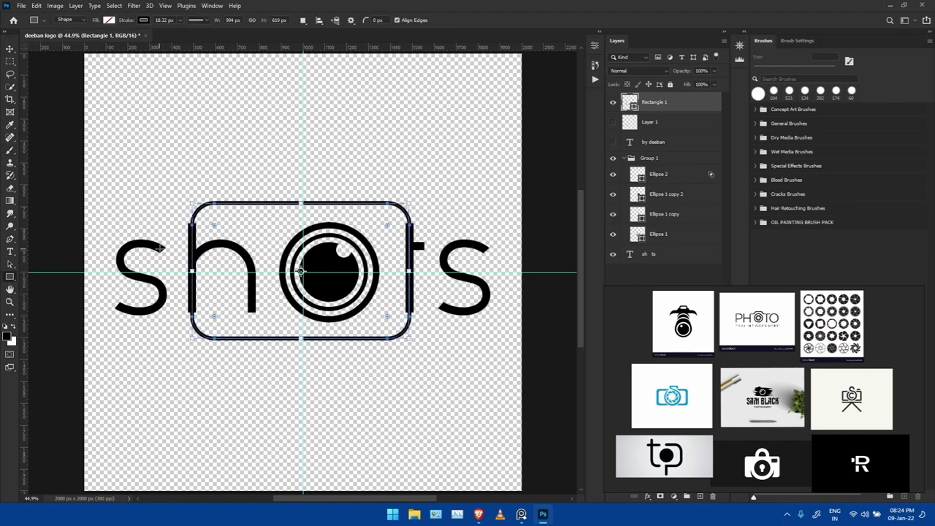
right_click(11, 282)
click(44, 315)
drag(148, 219, 459, 220)
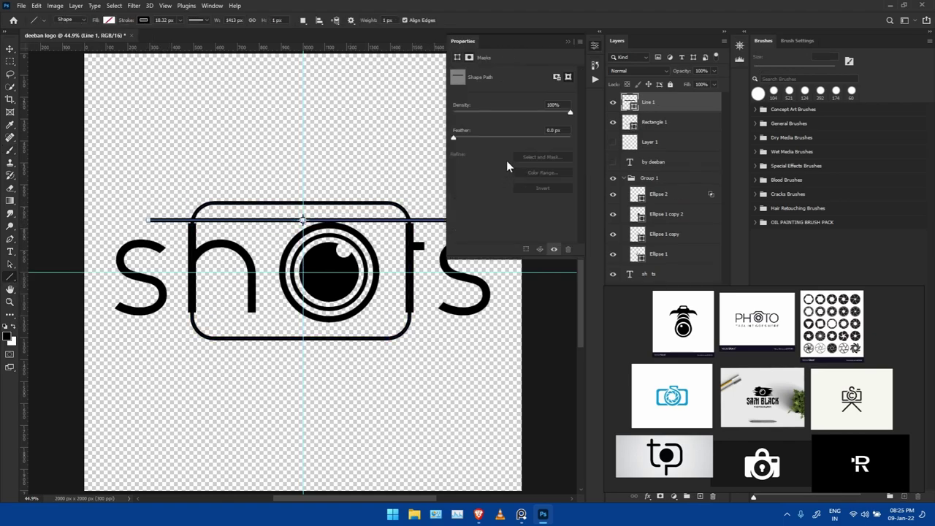
Duplicate the guide line, then delete both line layers.
double_click(695, 102)
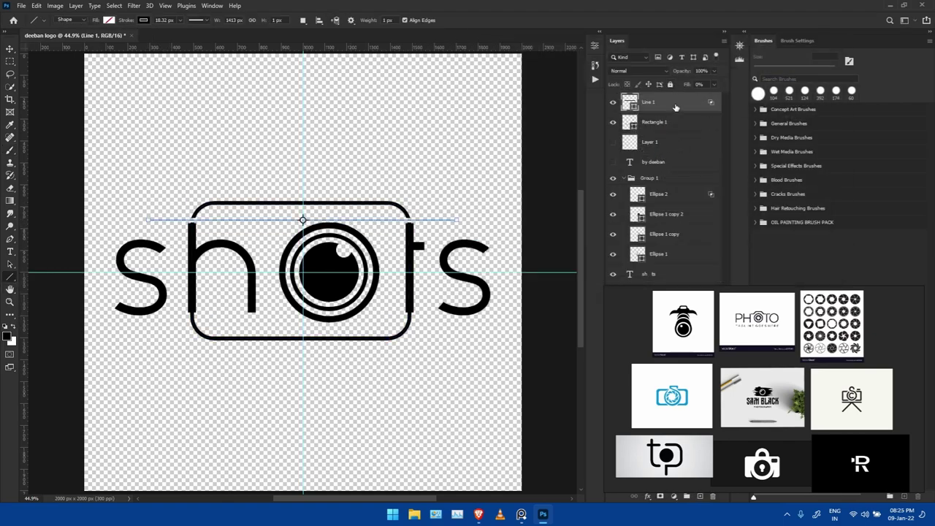
key(v)
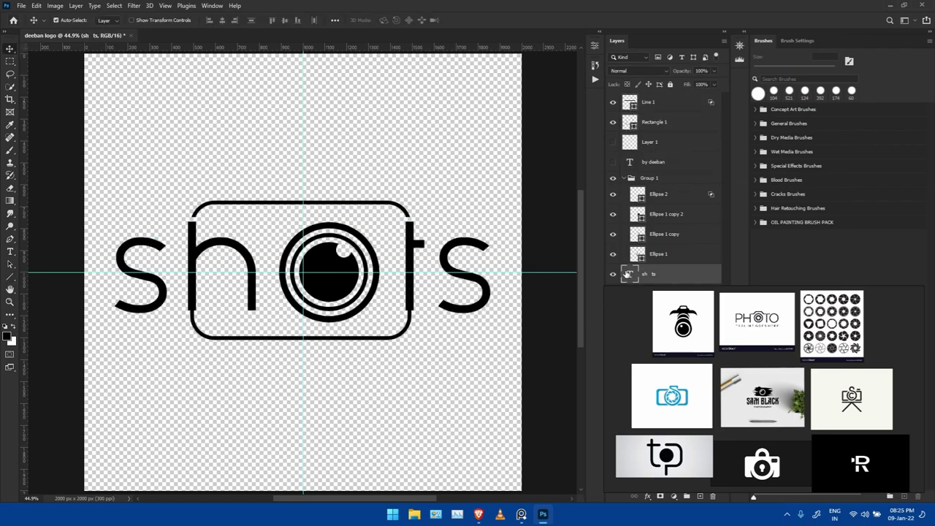
key(ctrl+j)
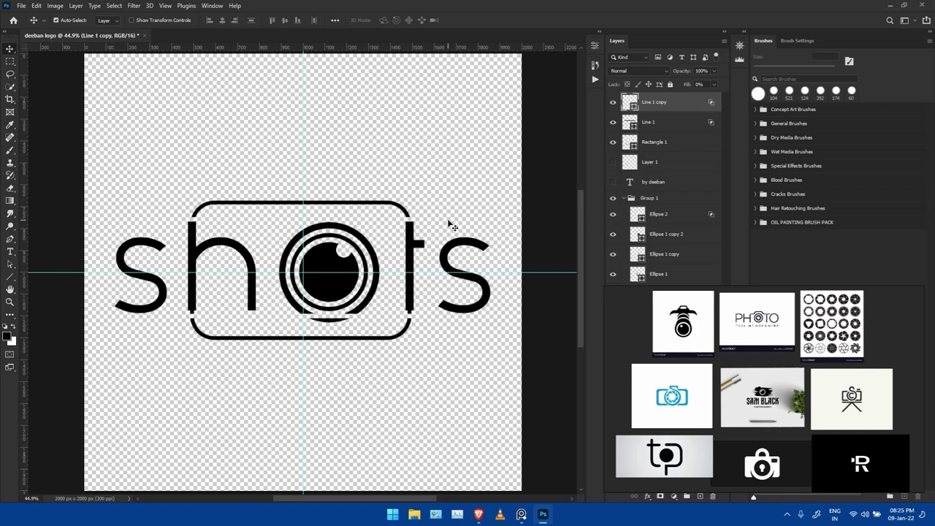
key(Delete)
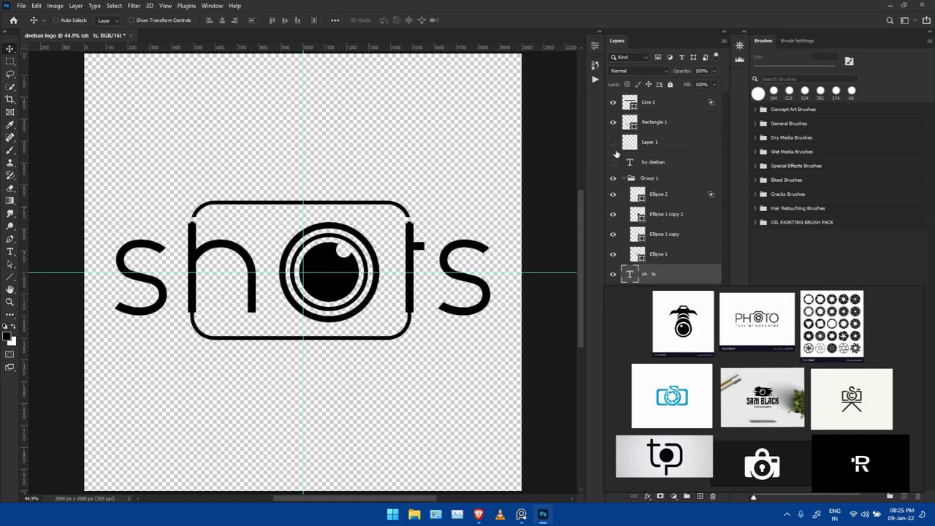
key(Delete)
key(b)
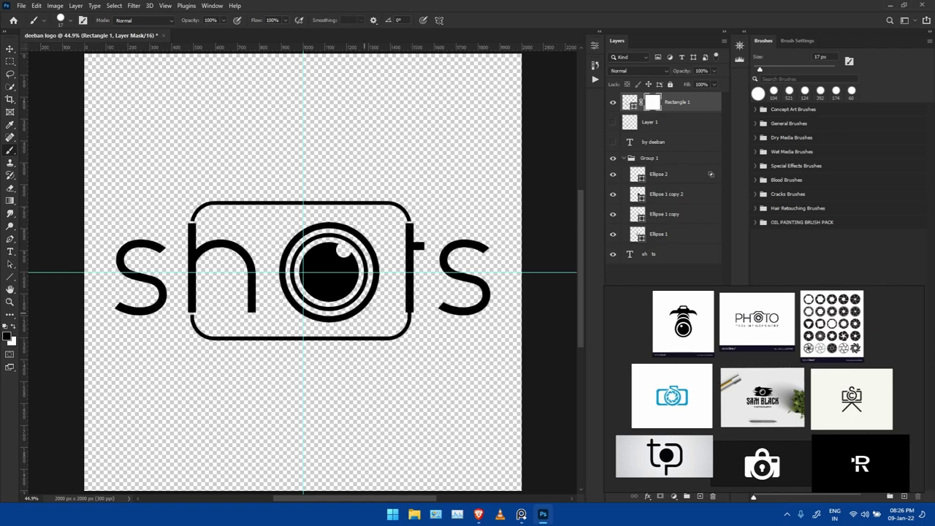
Thicken the rectangle's outline stroke to about 37.43 px.
click(595, 46)
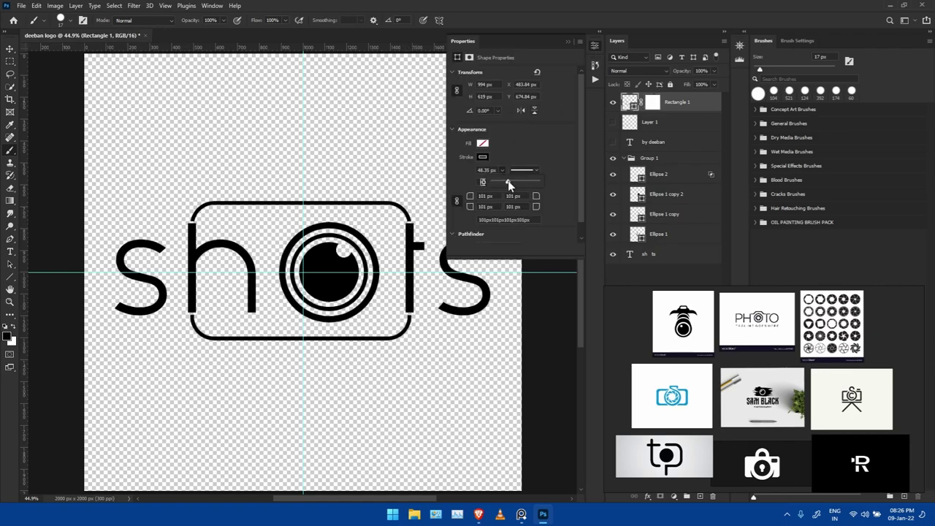
click(535, 182)
click(595, 45)
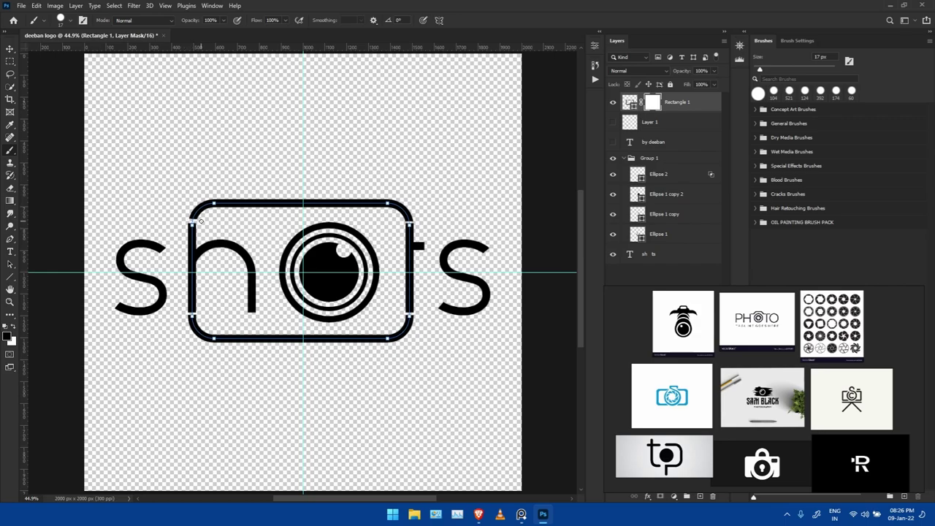
Add two horizontal guides across the lens and select the camera outline's path.
drag(303, 195, 303, 220)
drag(343, 48, 307, 315)
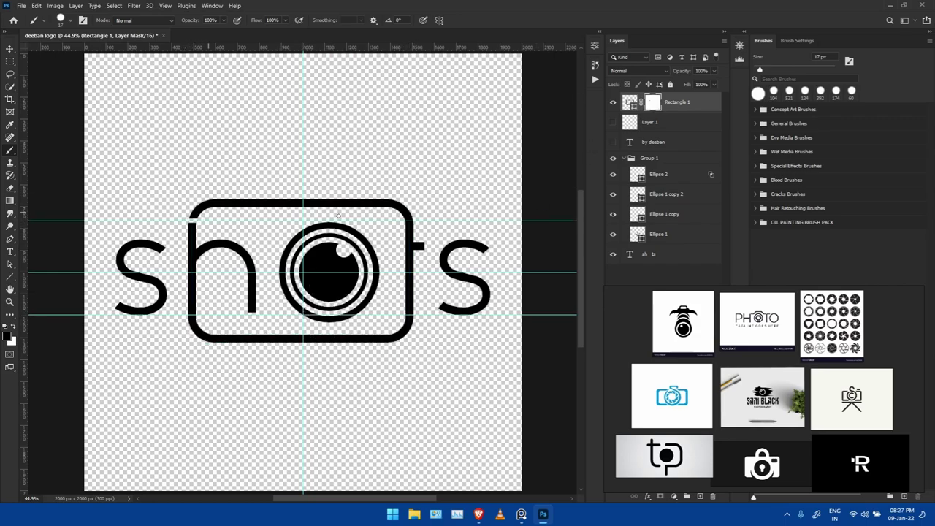
click(10, 264)
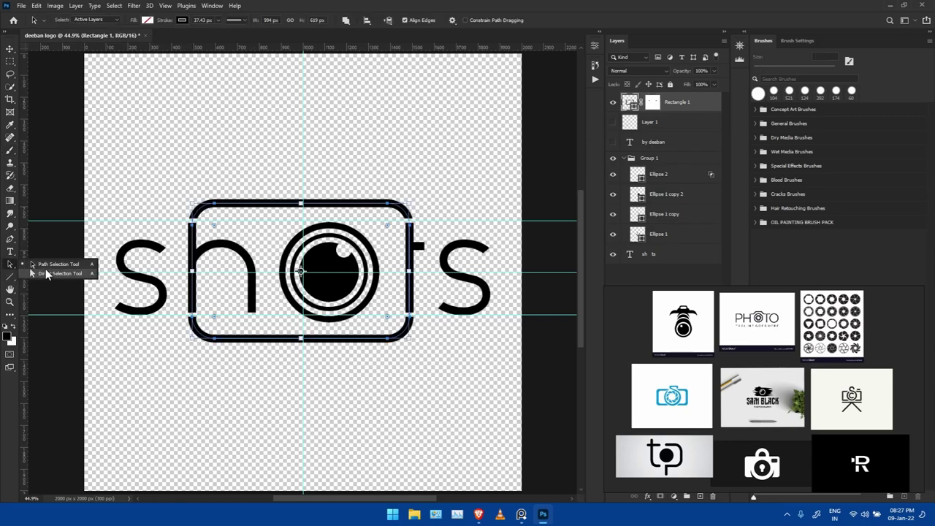
key(p)
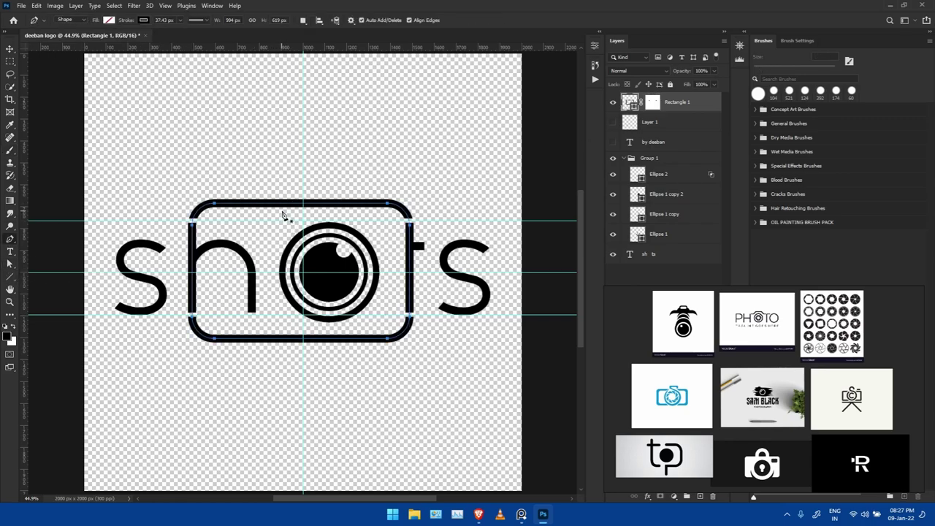
Place vertical guides at about 1405 px and 877 px beside the lens.
key(v)
drag(275, 124, 275, 107)
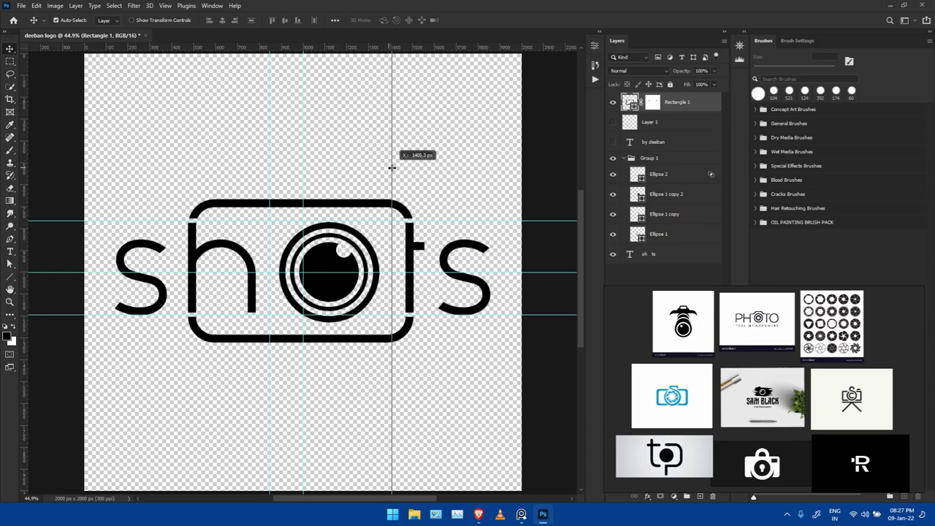
click(353, 171)
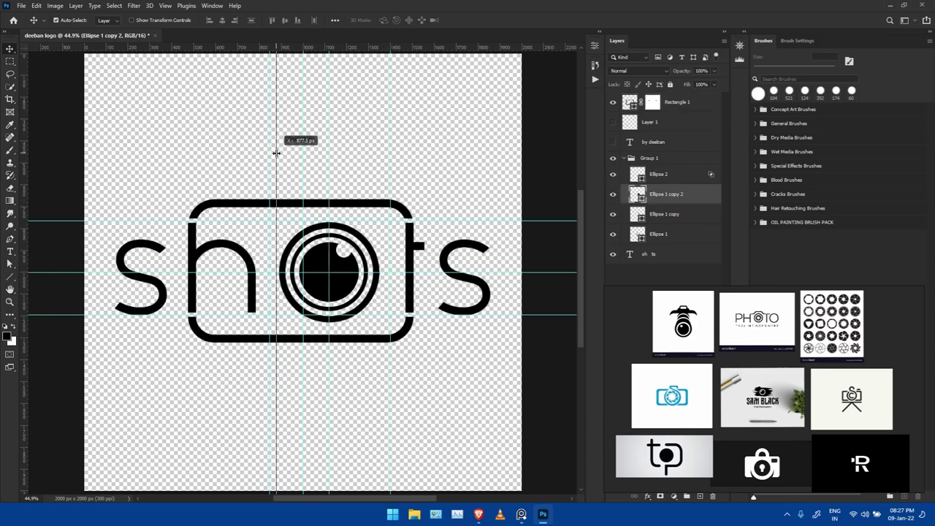
drag(277, 153, 272, 133)
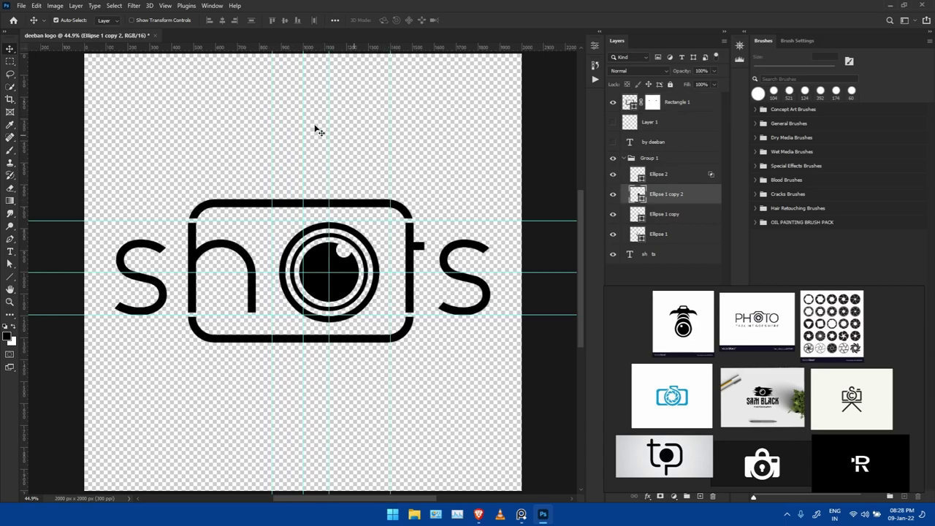
Show the 'by deeban' text again and nudge it slightly lower.
click(613, 141)
click(449, 373)
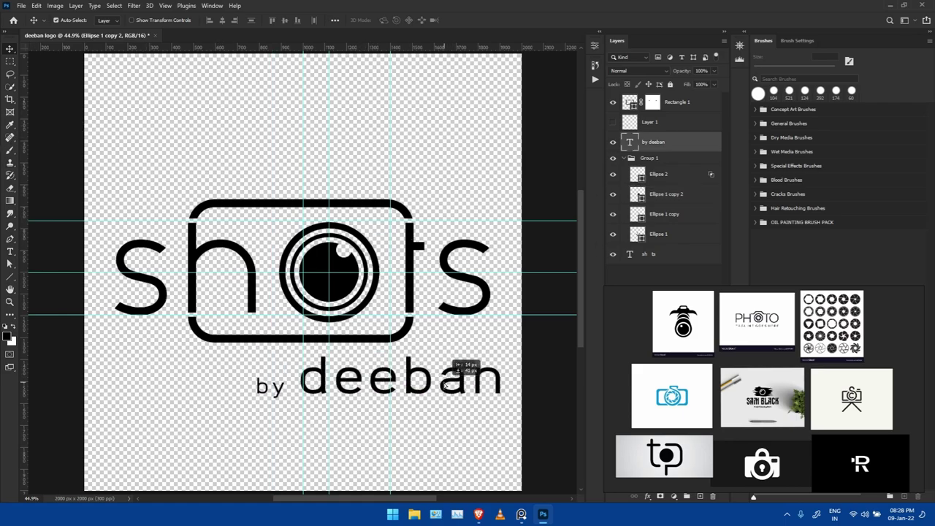
drag(419, 376, 419, 381)
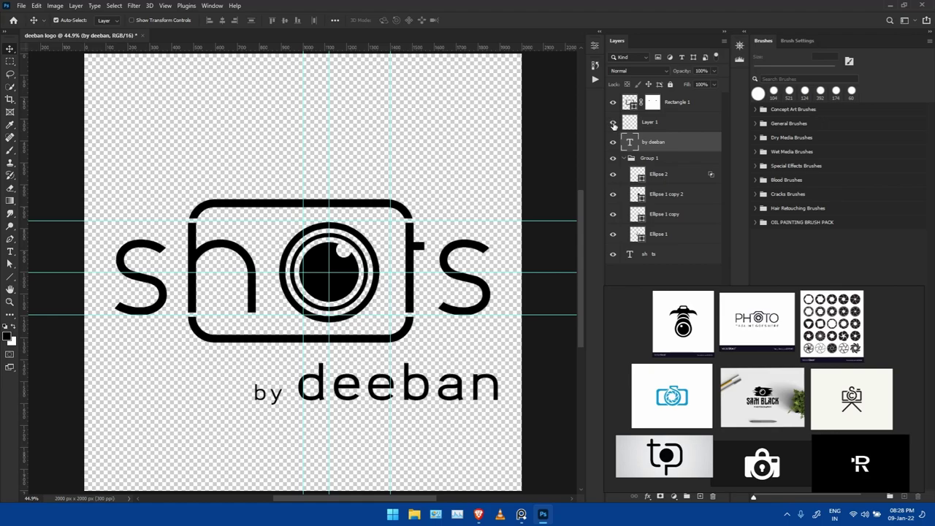
key(alt+bracketright)
Add an anchor on the outline's top edge and pull it up into a hump.
right_click(11, 239)
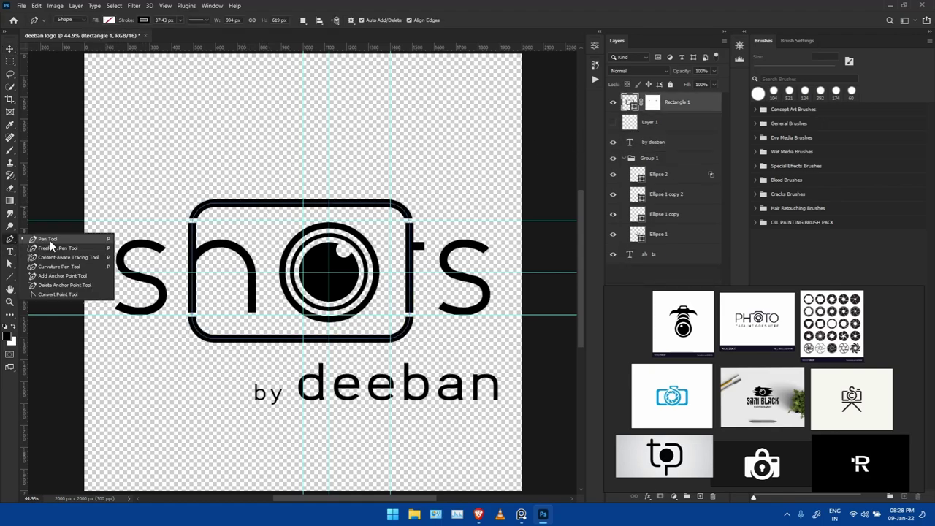
click(58, 272)
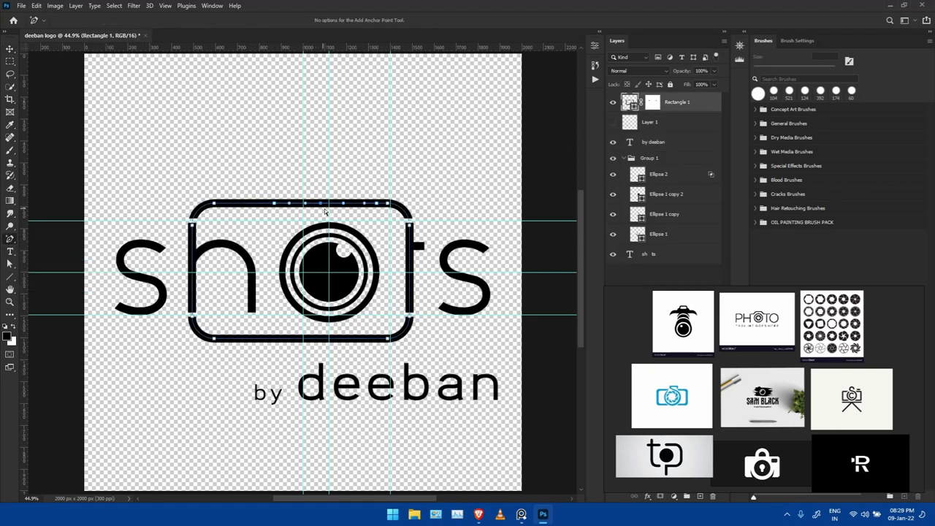
drag(326, 211, 353, 180)
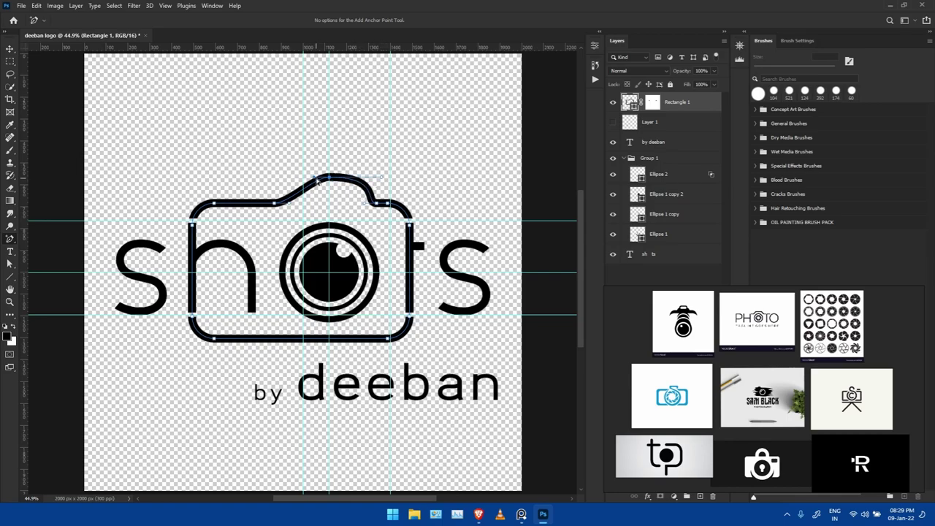
key(a)
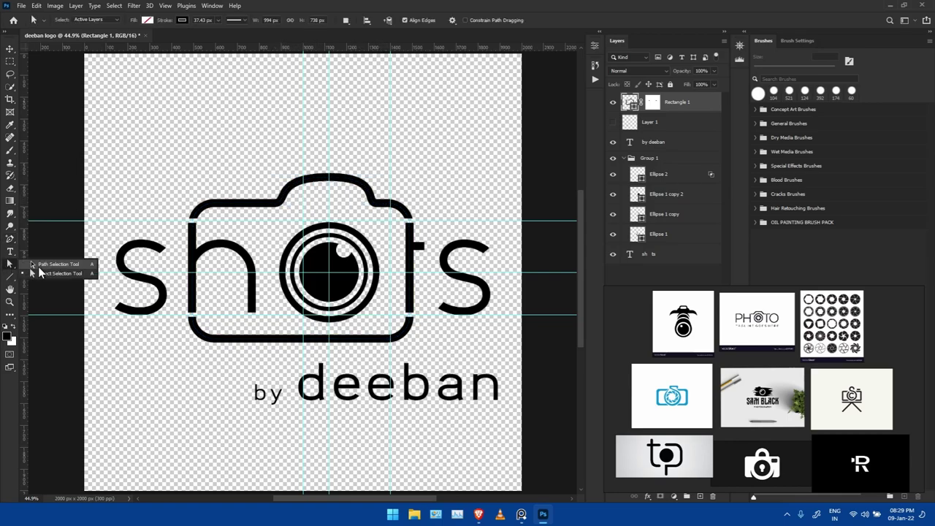
click(378, 204)
key(p)
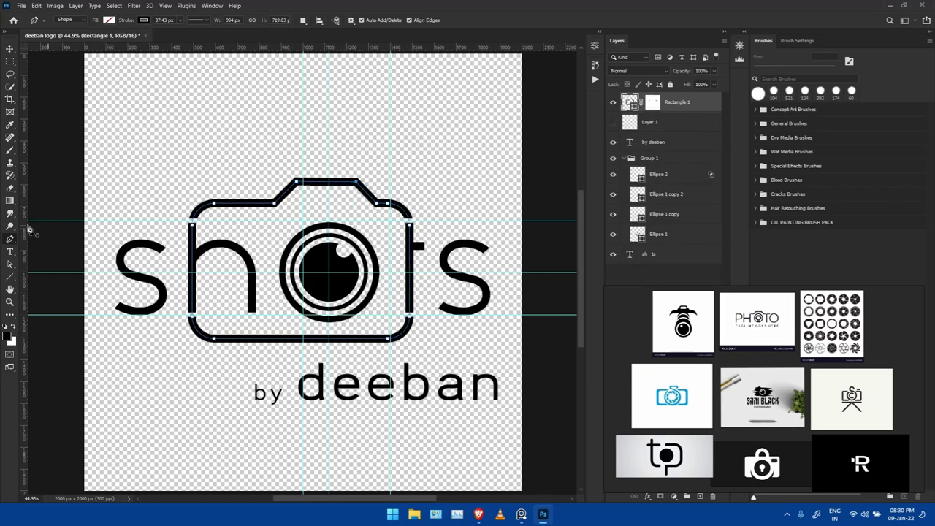
Reshape the hump's top into an arc and bend the top-left segment.
click(51, 284)
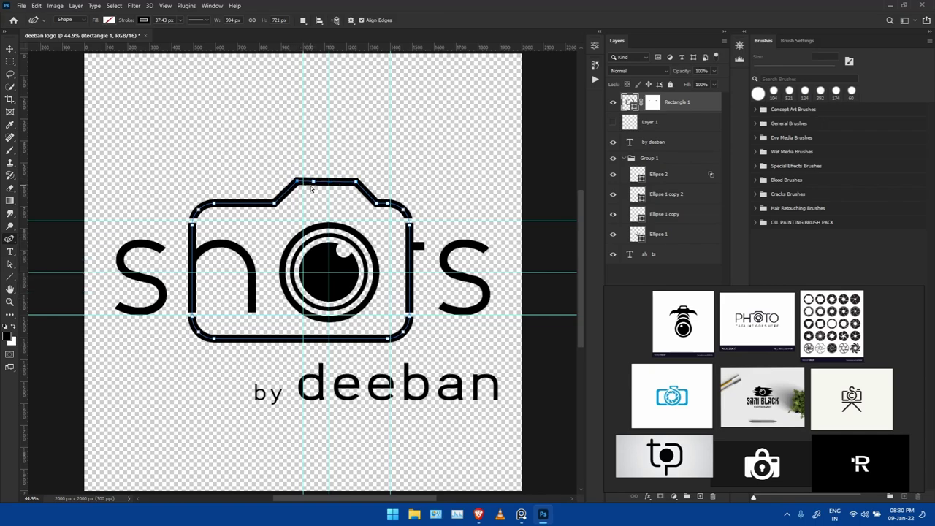
drag(305, 189, 356, 184)
drag(280, 208, 285, 219)
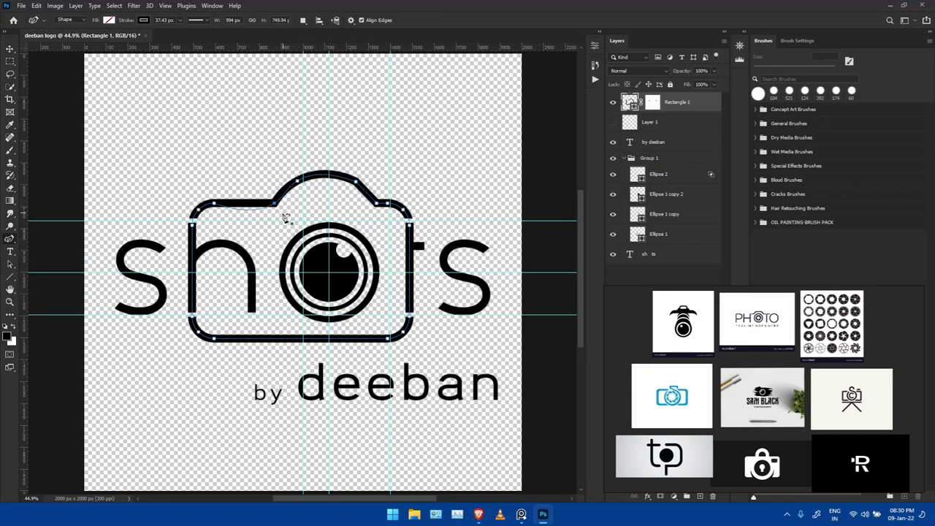
key(v)
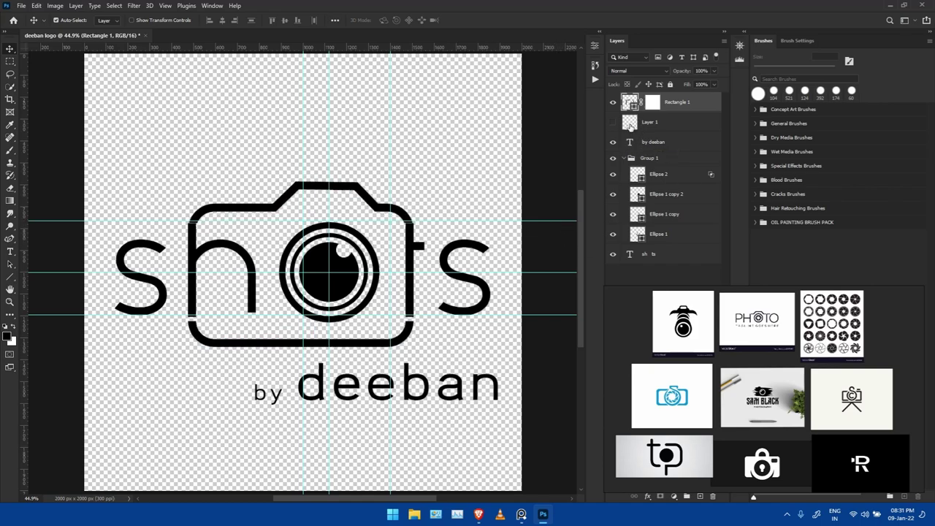
ctrl+click(676, 255)
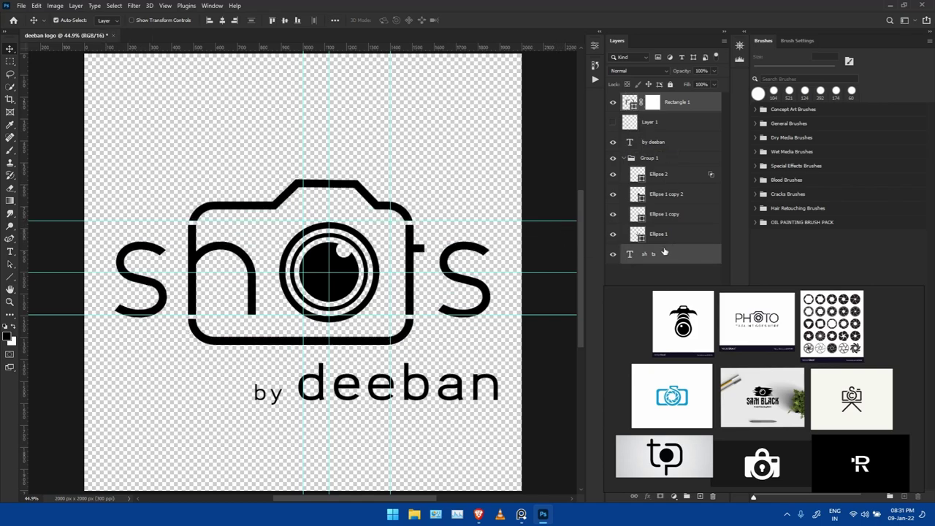
Run trial transforms on the camera outline, then select it with the 'sh ts' text.
ctrl+click(664, 252)
key(ctrl+t)
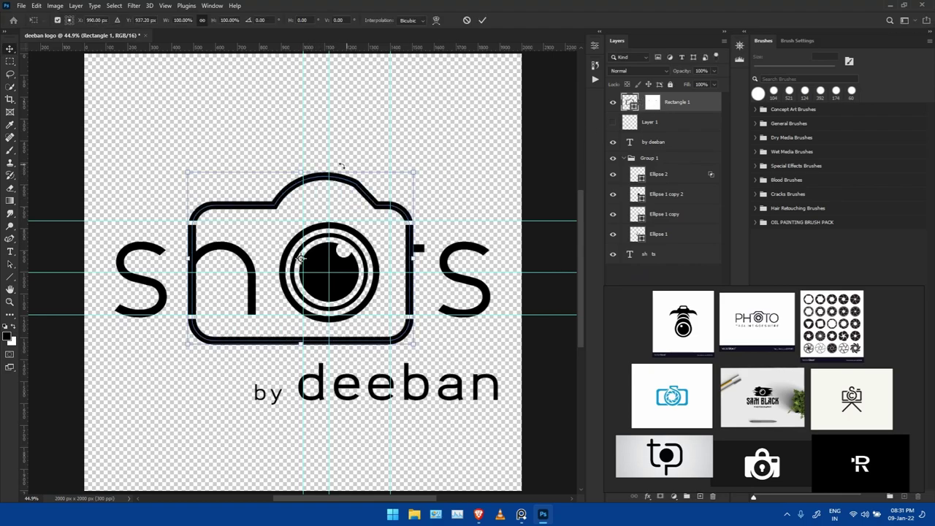
key(Return)
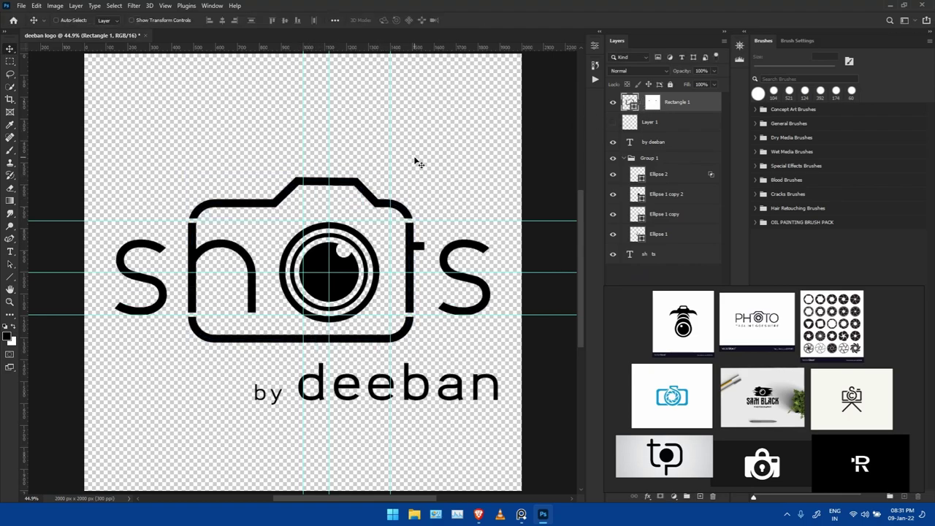
key(ctrl+t)
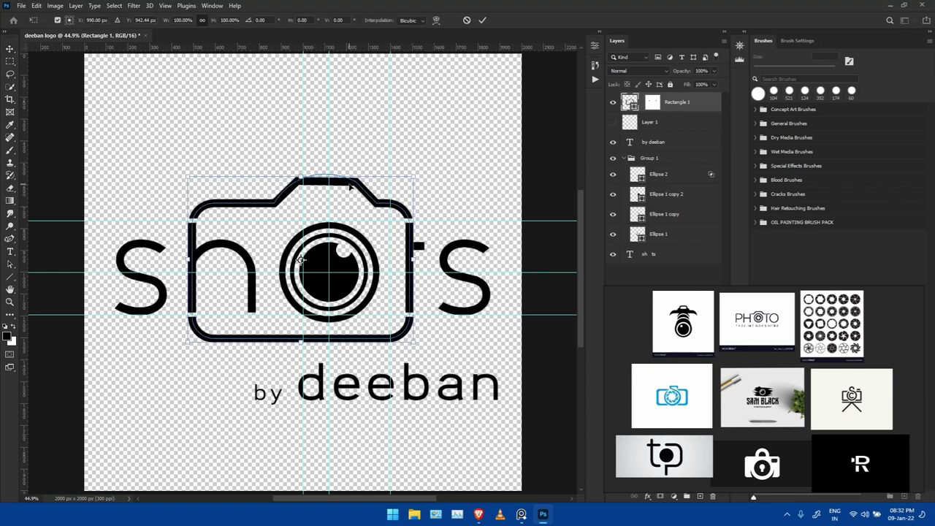
key(Return)
click(650, 254)
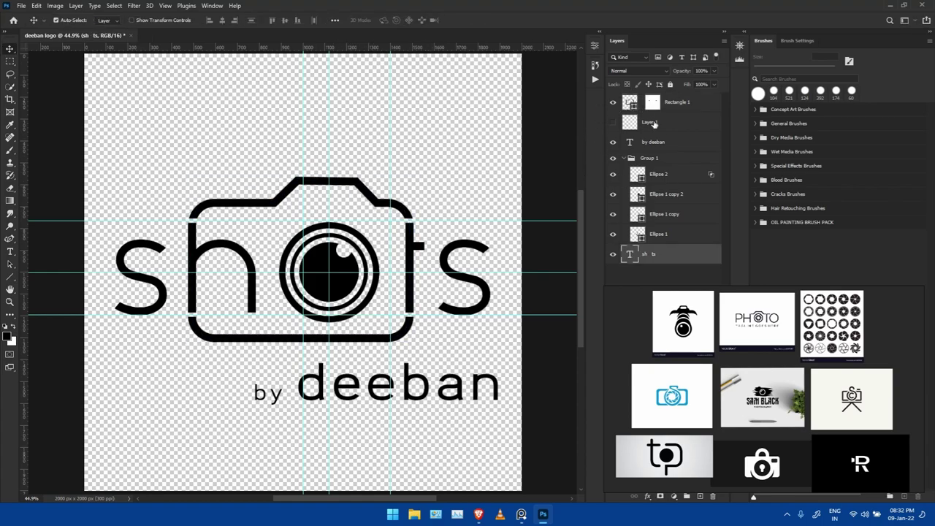
ctrl+click(678, 102)
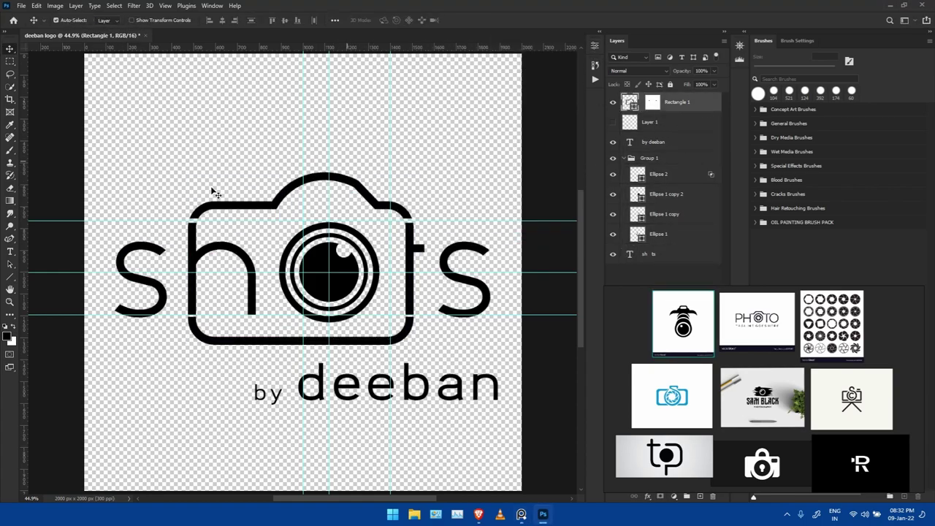
Revert the camera outline to its angled hump shape.
click(11, 276)
right_click(10, 276)
click(31, 276)
key(a)
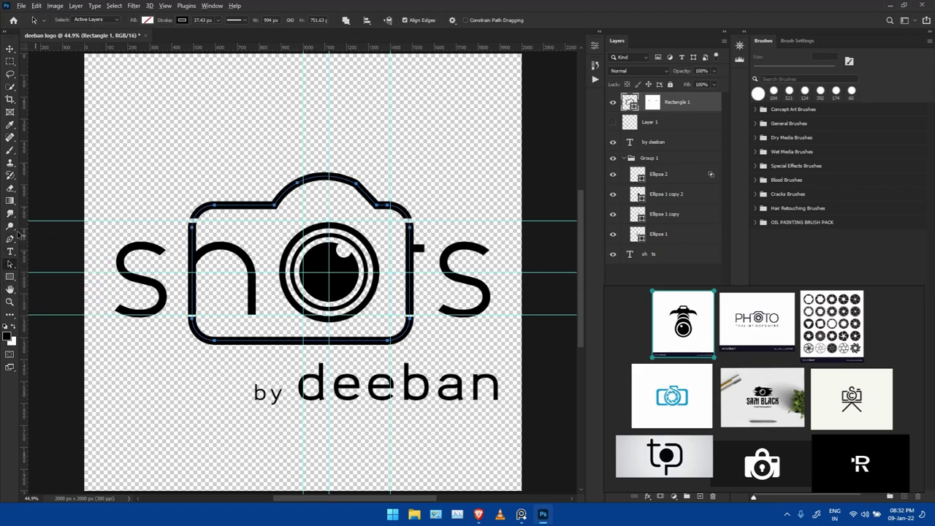
key(v)
key(p)
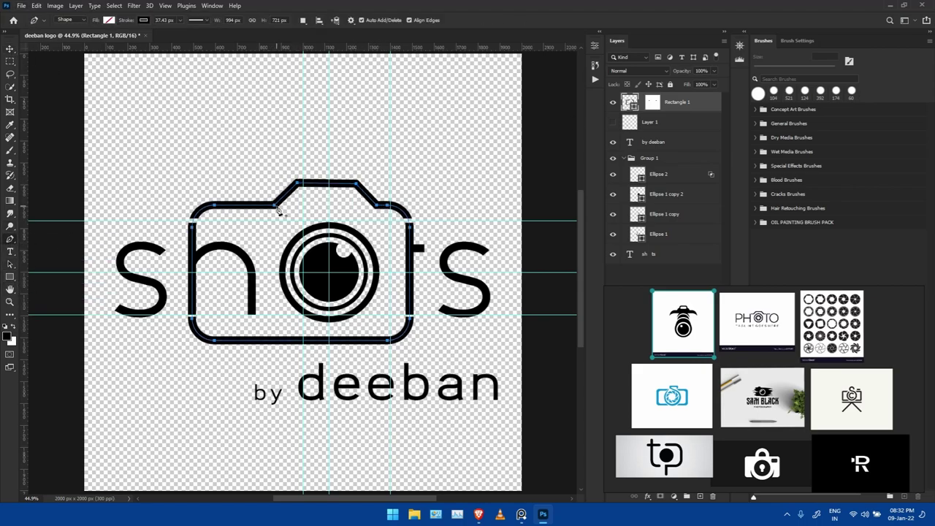
key(v)
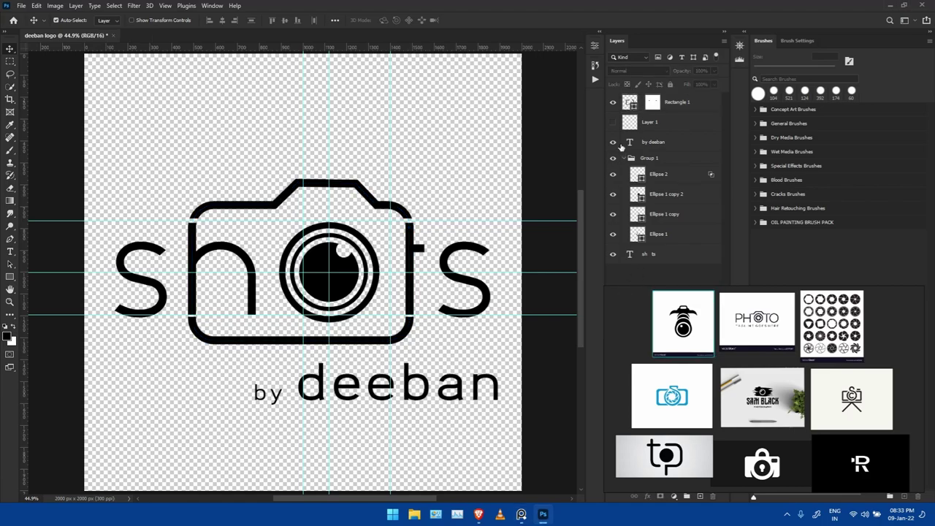
Squash the camera outline to about 89% height and bring up its mask properties.
key(ctrl+t)
drag(301, 179, 301, 196)
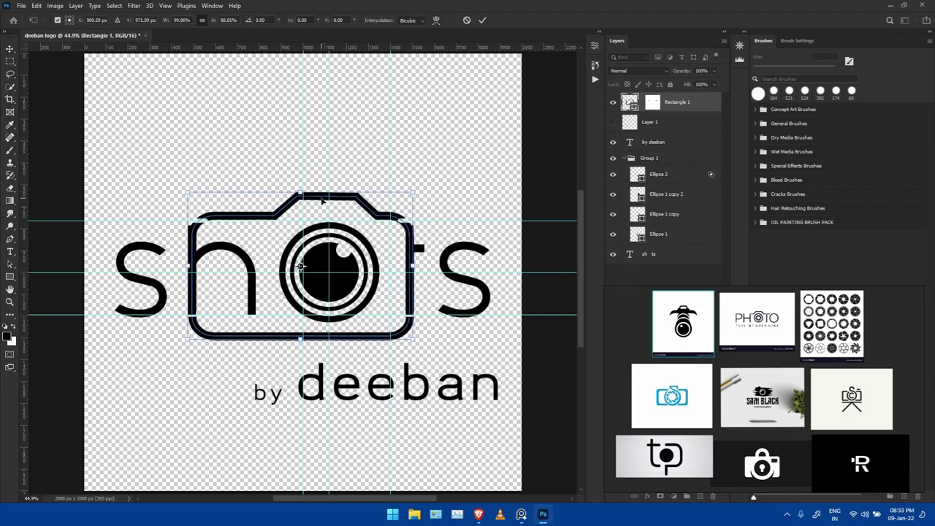
key(Return)
click(628, 125)
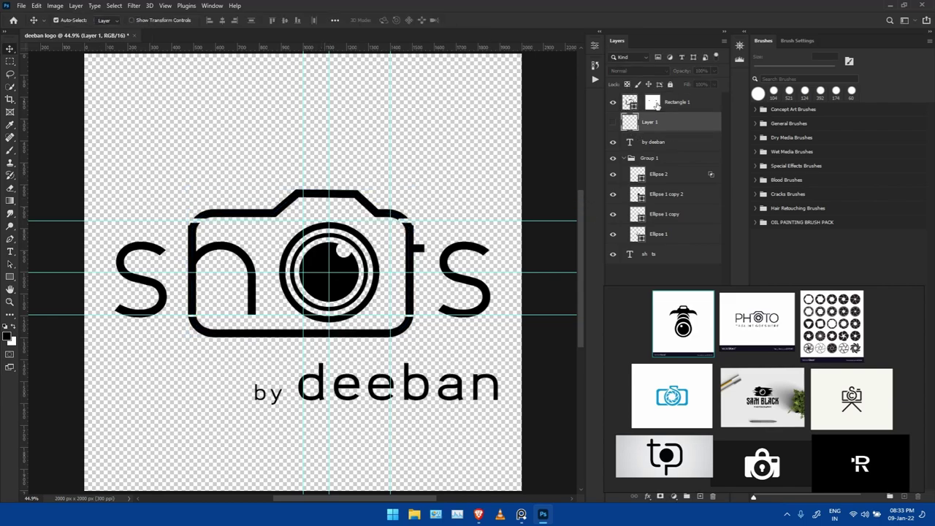
click(654, 104)
key(b)
key(v)
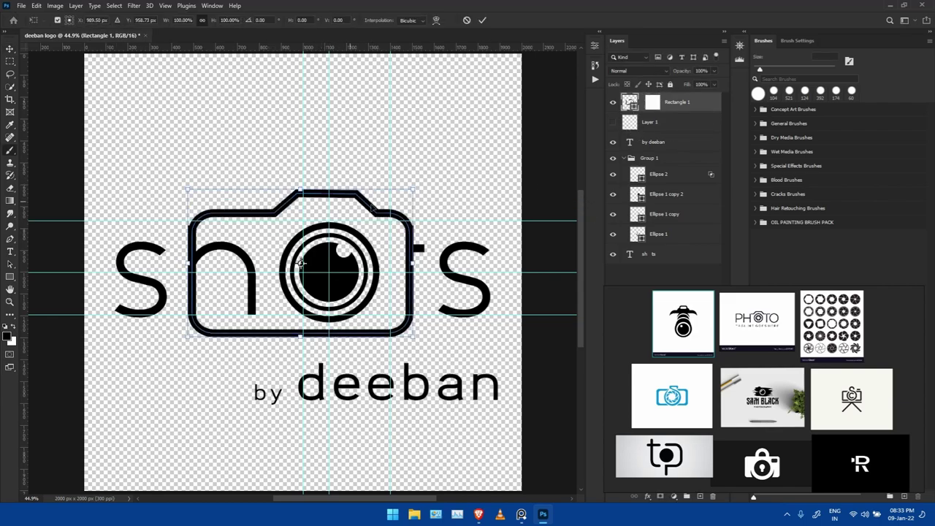
click(594, 47)
Check the pen's path-combining options and collapse the mask properties.
key(p)
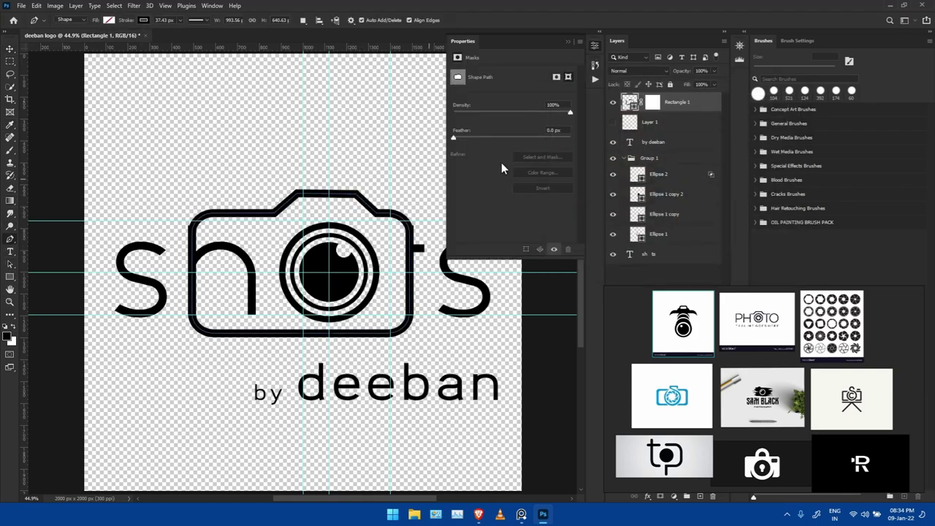
double_click(630, 101)
key(Escape)
click(303, 20)
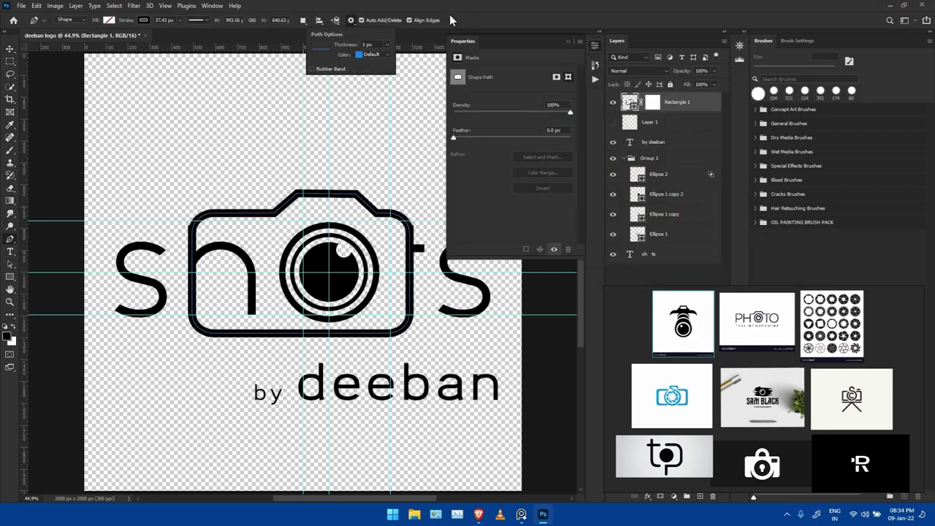
key(Escape)
click(594, 47)
Try anchor-editing tools on the outline, then check the brush for its layer mask.
key(shift+p)
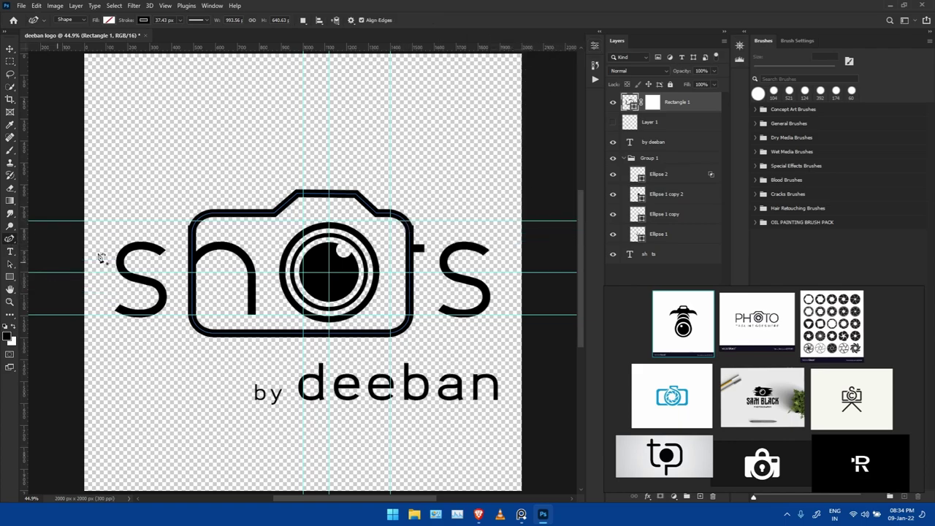
key(a)
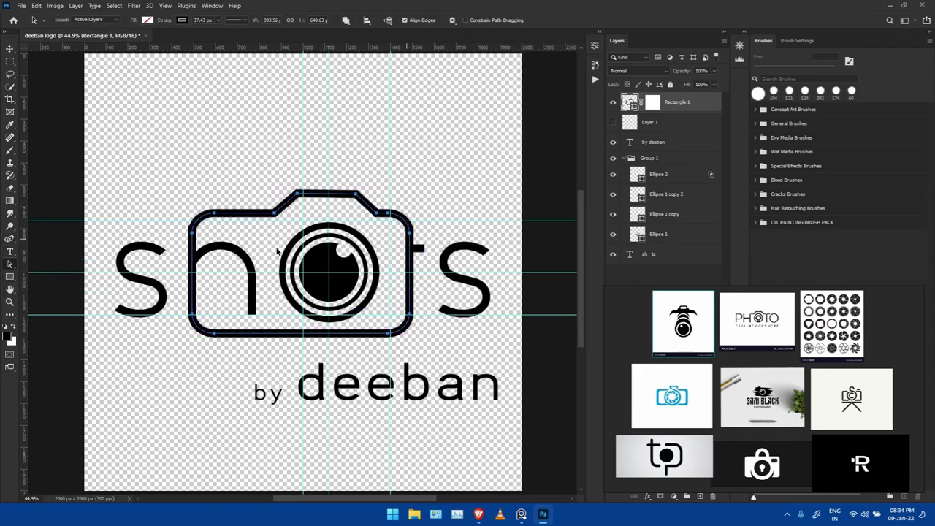
click(11, 238)
click(58, 237)
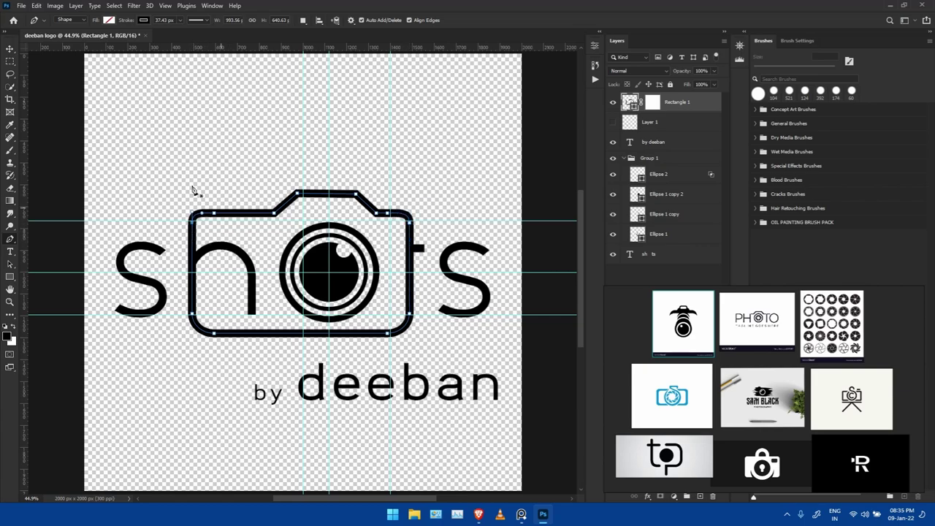
key(v)
click(652, 103)
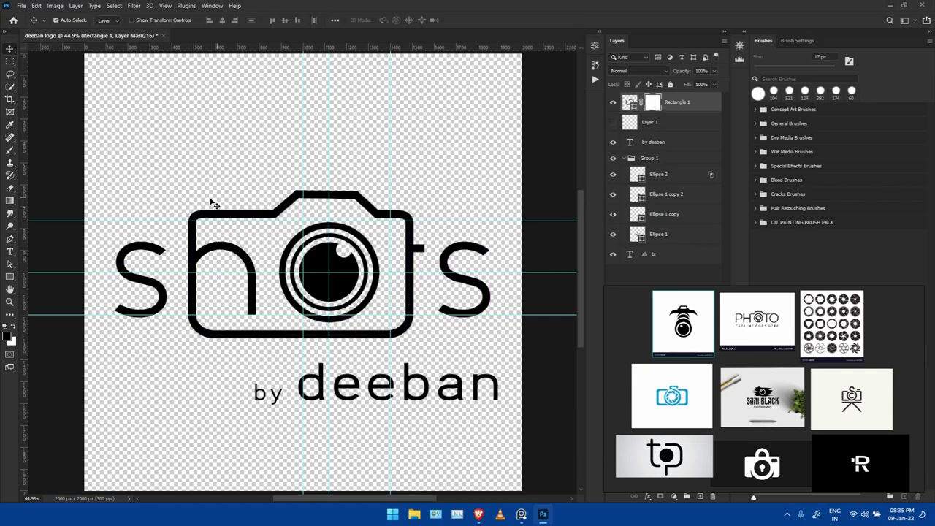
key(b)
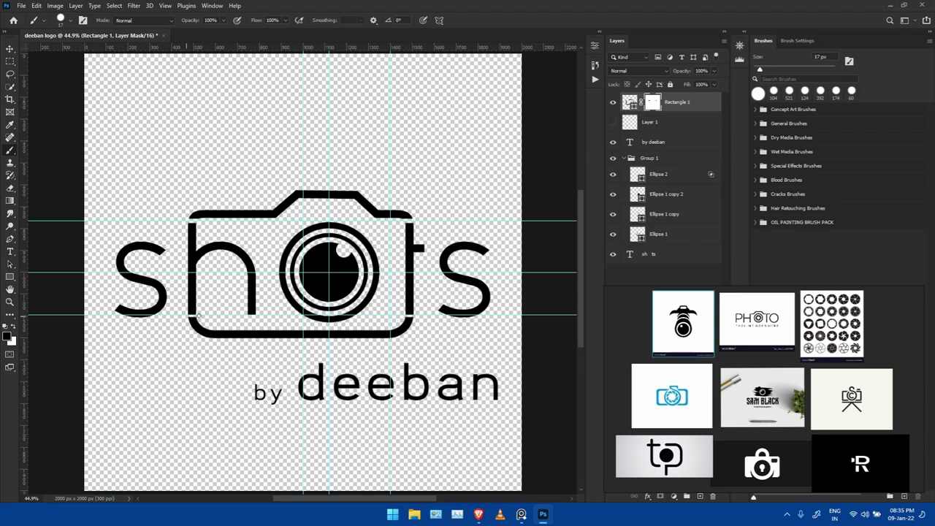
right_click(185, 359)
Set 'by deeban' to Fashion Fetish Regular.
click(11, 48)
click(198, 340)
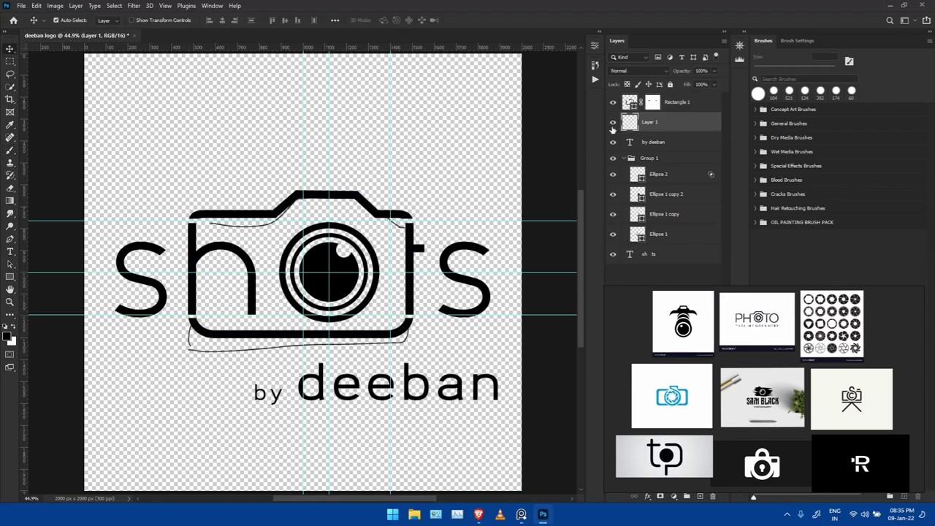
click(417, 365)
click(595, 64)
click(541, 99)
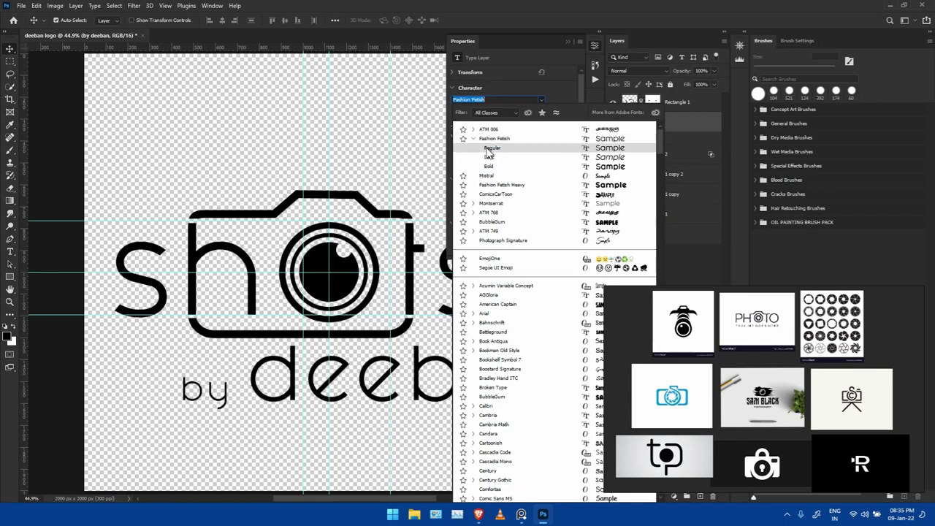
Scale 'by deeban' to about 66% and move it right, just under 'shots'.
key(ctrl+t)
drag(577, 341, 450, 373)
drag(365, 384, 416, 376)
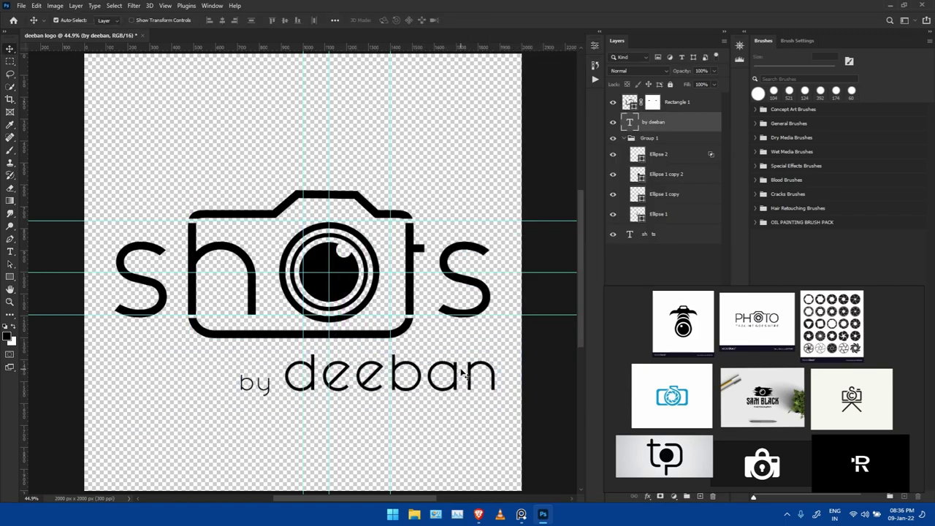
key(Return)
Drag the three guides off the canvas to clear them.
drag(33, 220, 15, 220)
drag(33, 272, 15, 271)
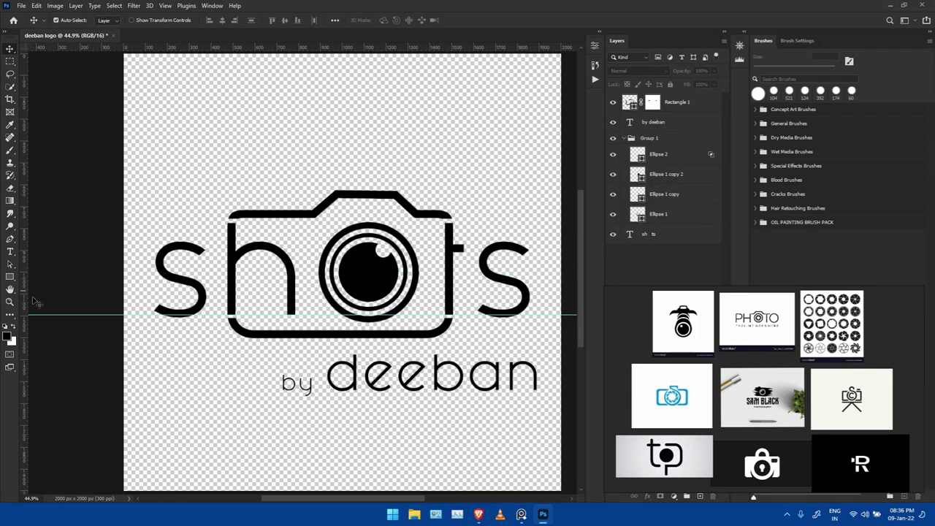
drag(37, 315, 15, 315)
Delete the duplicate 'sh ts' layer, keeping the original text layer.
click(665, 154)
shift+click(662, 214)
click(620, 223)
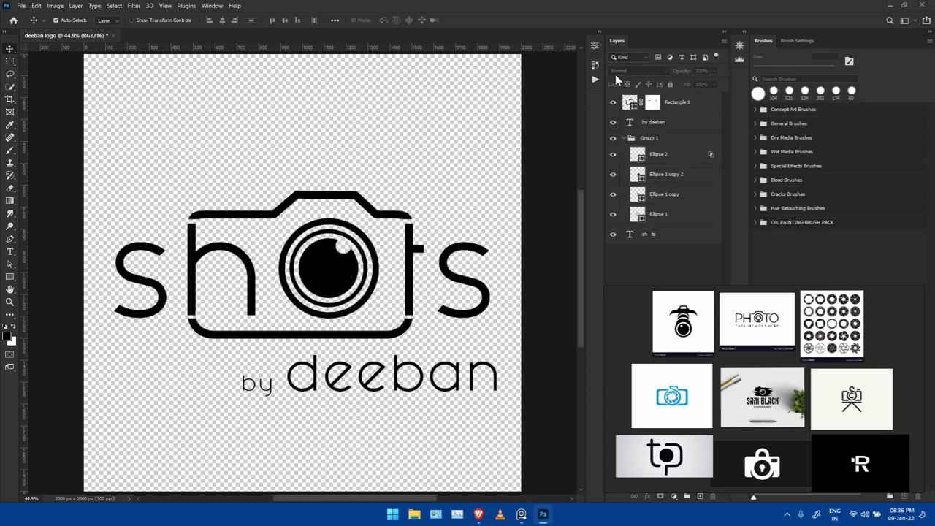
click(633, 234)
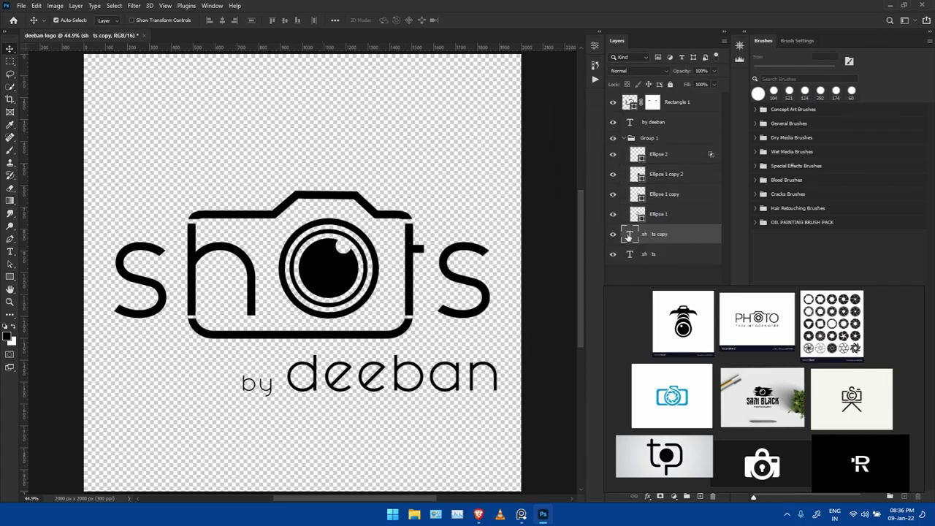
click(626, 256)
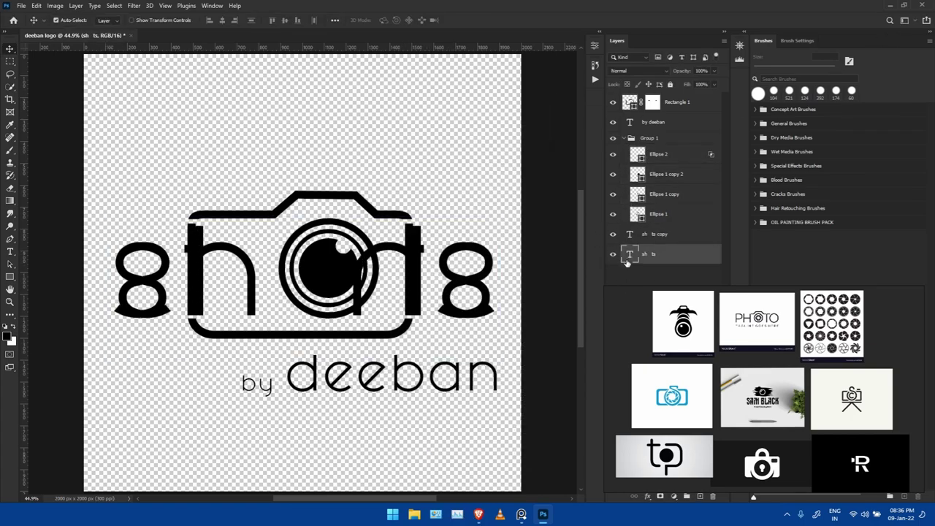
key(Delete)
click(622, 271)
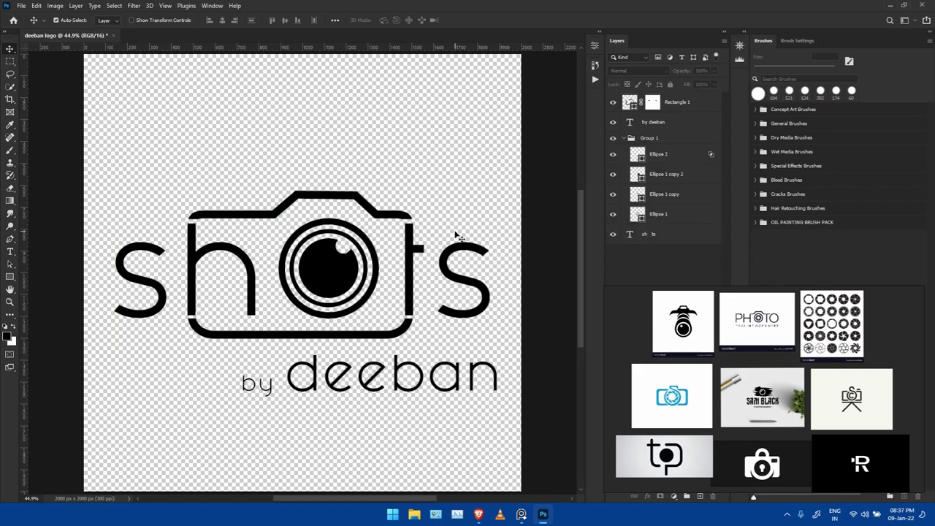
click(466, 288)
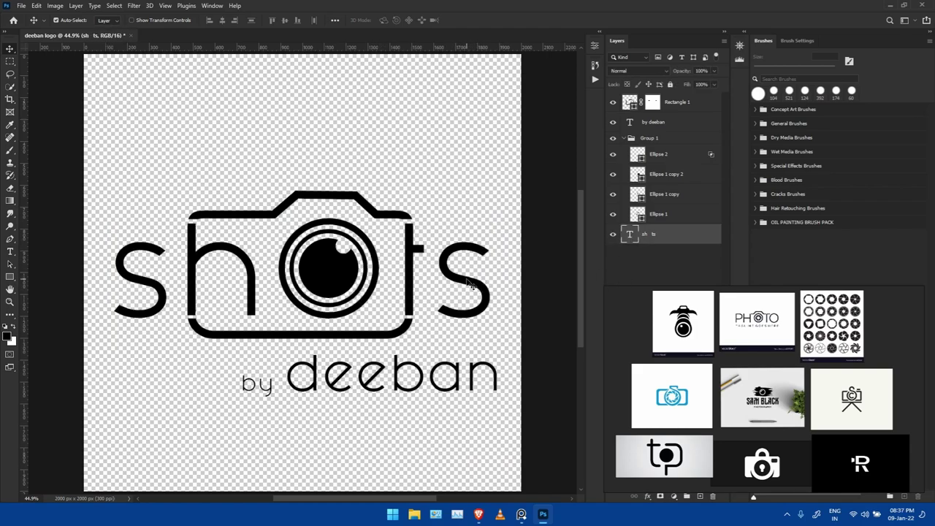
text(dafo)
Search dafont for 'professional', then 'sans' fonts, and scroll through the results.
key(Return)
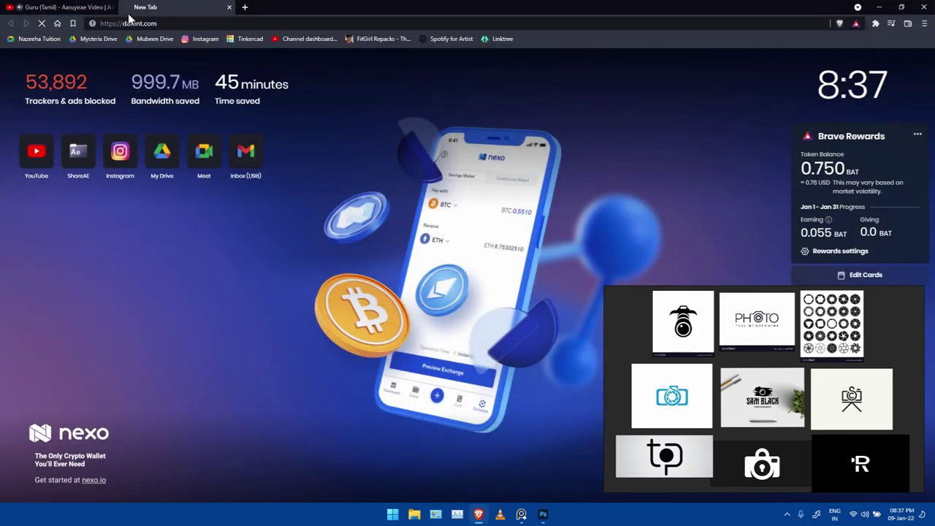
text(professional)
key(Return)
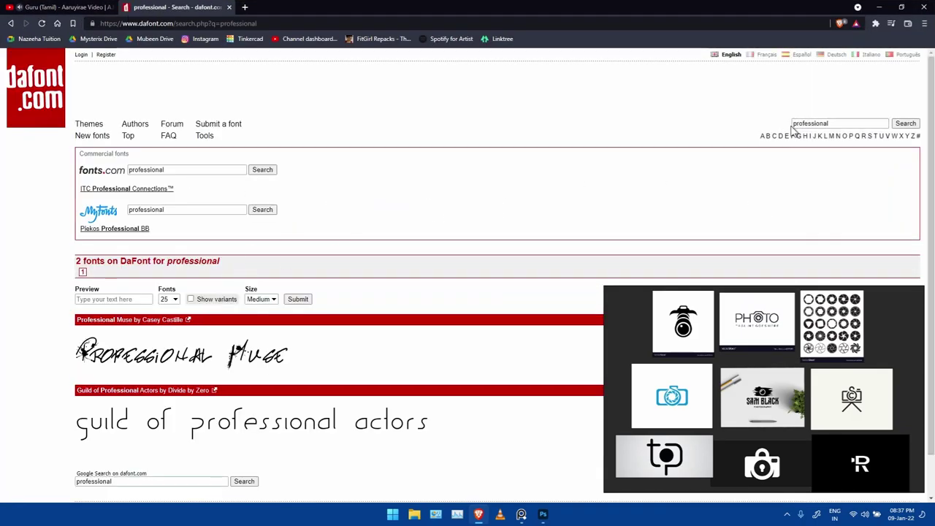
text(sans)
key(Return)
scroll(32, 256, down, 10)
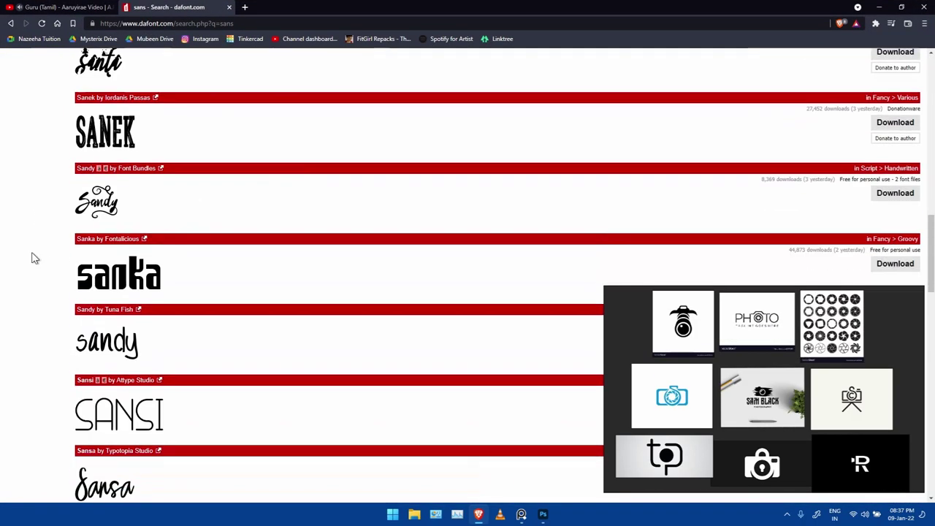
scroll(147, 147, down, 5)
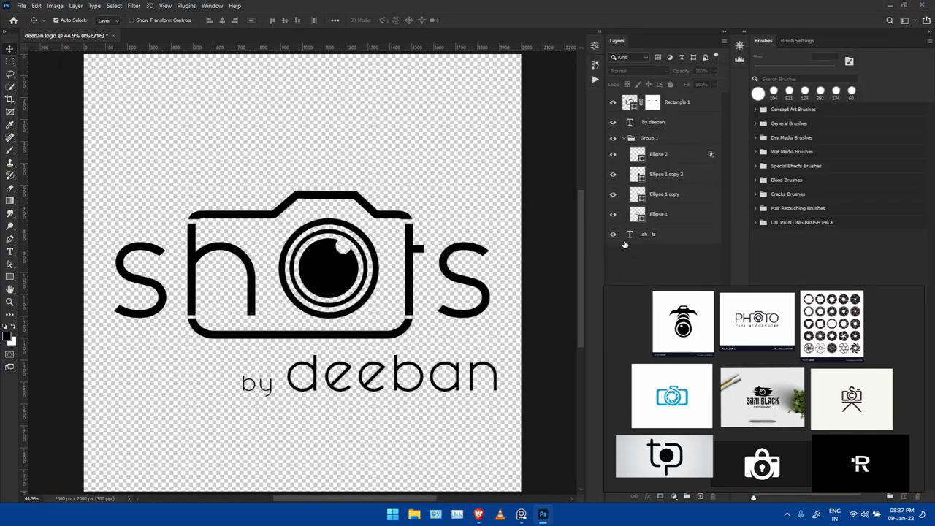
double_click(634, 156)
key(Escape)
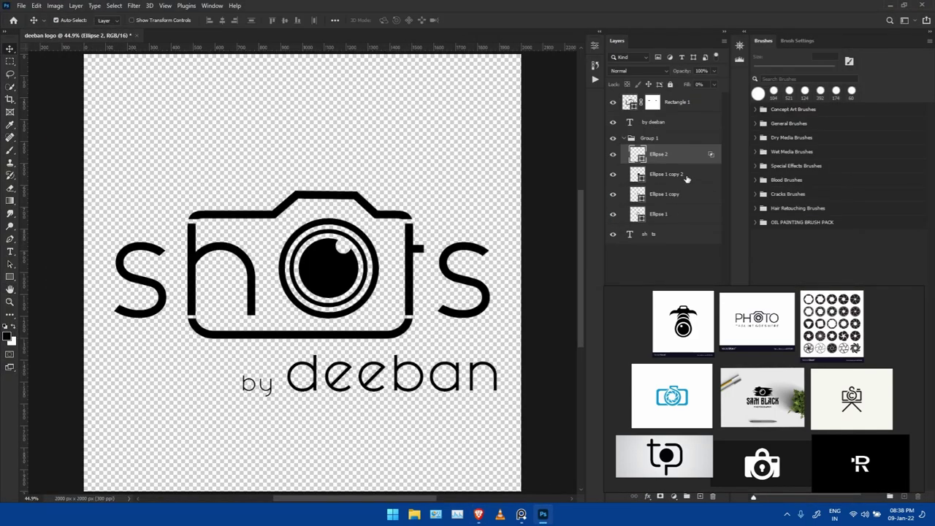
double_click(693, 175)
click(494, 194)
click(654, 107)
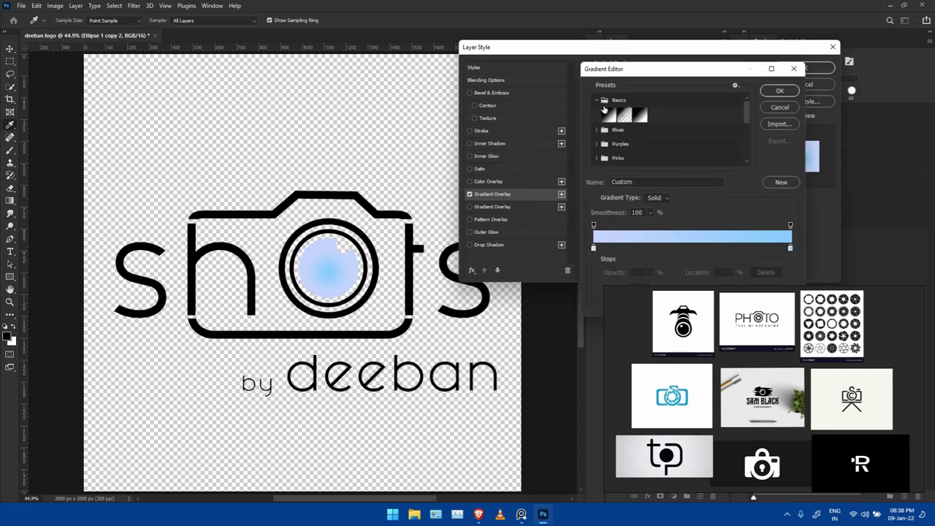
click(788, 90)
click(658, 119)
click(643, 110)
drag(652, 150, 683, 150)
drag(325, 271, 344, 275)
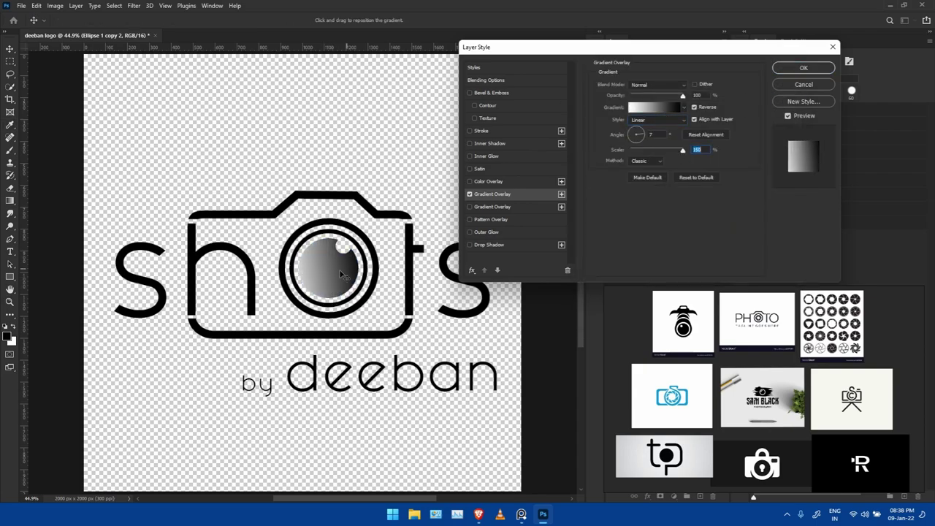
key(Escape)
click(673, 497)
click(701, 339)
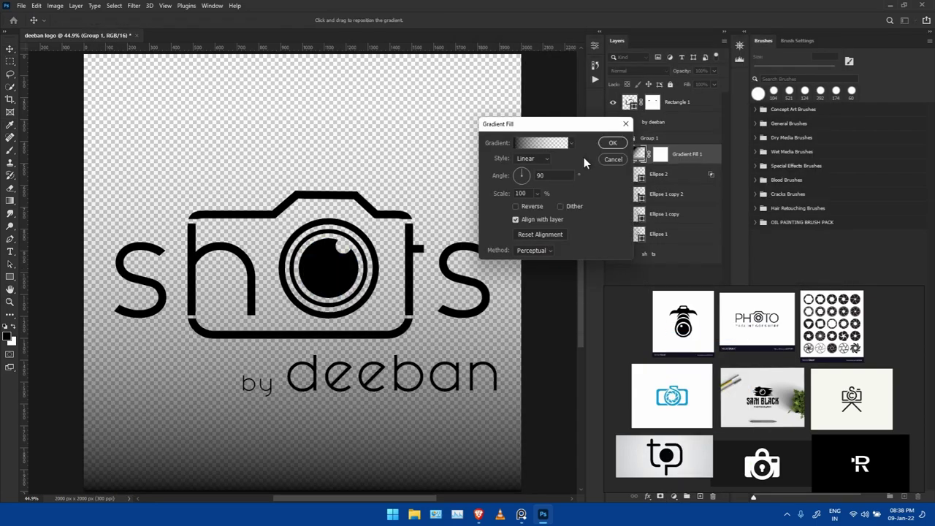
click(541, 143)
click(595, 115)
click(610, 128)
click(780, 91)
click(613, 142)
alt+click(643, 149)
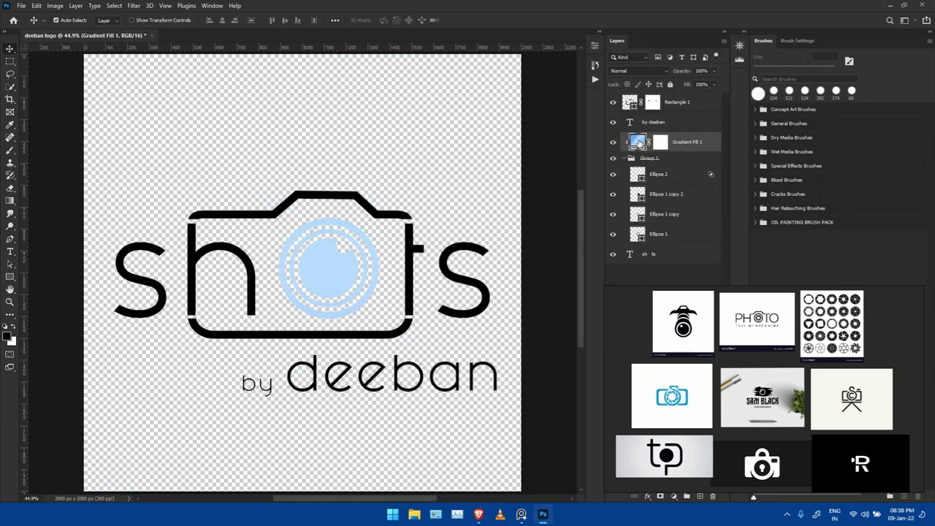
double_click(640, 142)
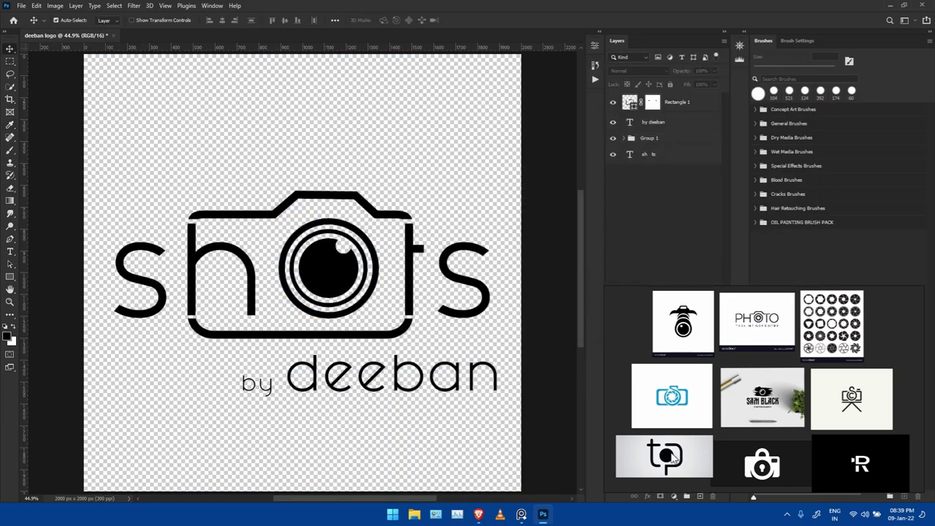
Group all logo layers into a group named FINAL.
key(ctrl+alt+a)
key(ctrl+g)
text(FINAL)
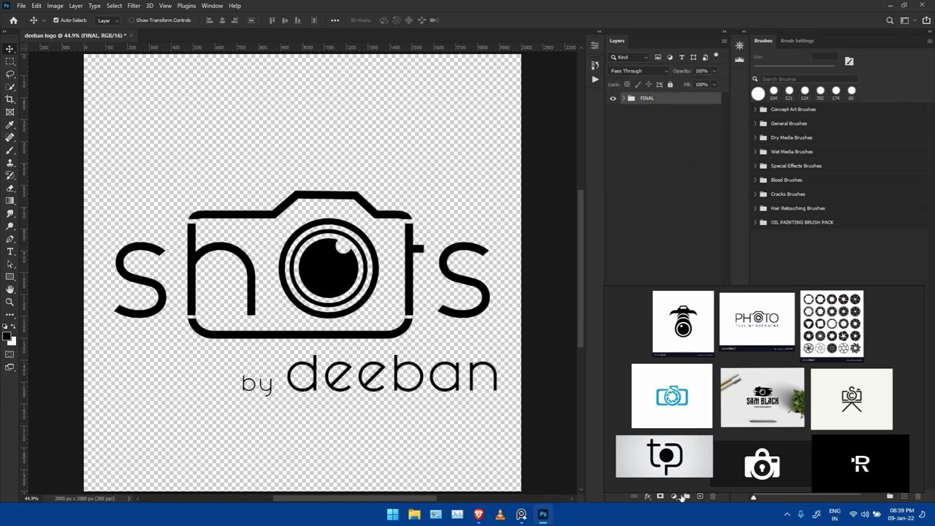
click(674, 496)
Add a Solid Color fill layer clipped to the FINAL group.
click(690, 327)
click(679, 177)
click(773, 100)
alt+click(632, 110)
Try navy, olive and maroon colours for the fill layer.
double_click(637, 102)
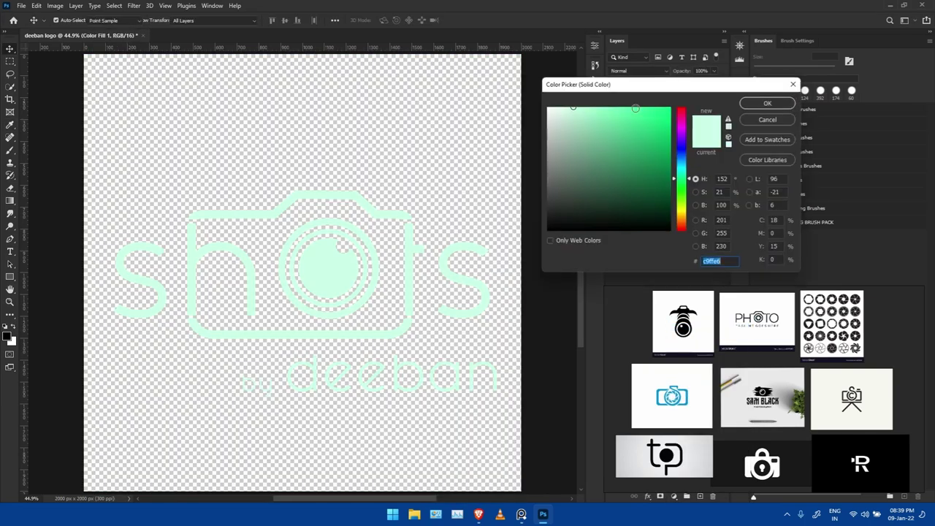
click(629, 212)
click(773, 100)
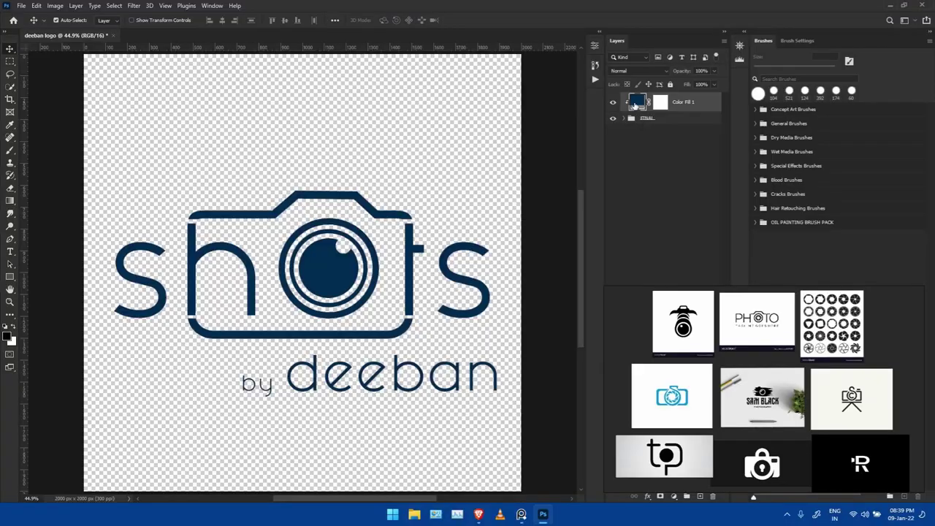
double_click(637, 102)
click(678, 213)
click(662, 186)
click(770, 100)
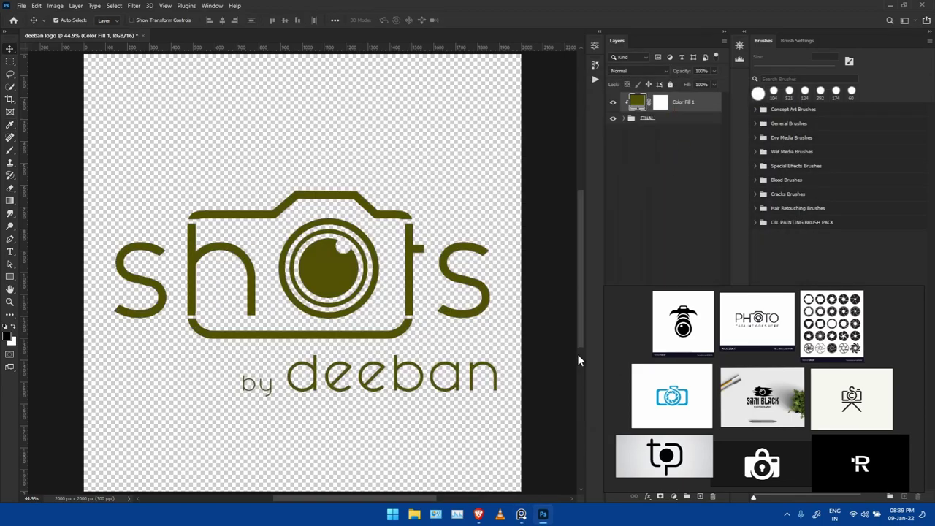
double_click(637, 102)
click(669, 190)
click(768, 102)
Try teal, cyan, magenta, blue, green and orange, settling on dark reddish brown.
double_click(638, 102)
click(768, 103)
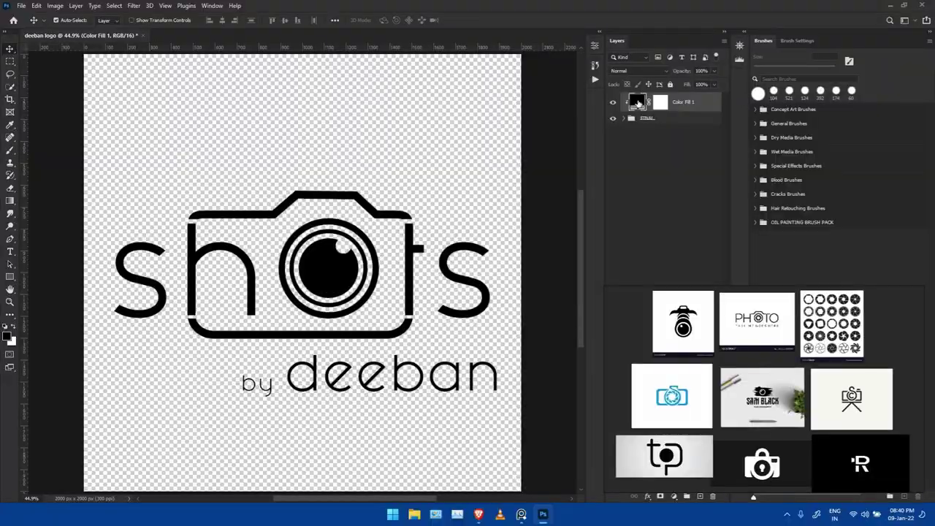
double_click(638, 102)
click(768, 102)
double_click(637, 102)
click(681, 117)
click(671, 131)
click(643, 212)
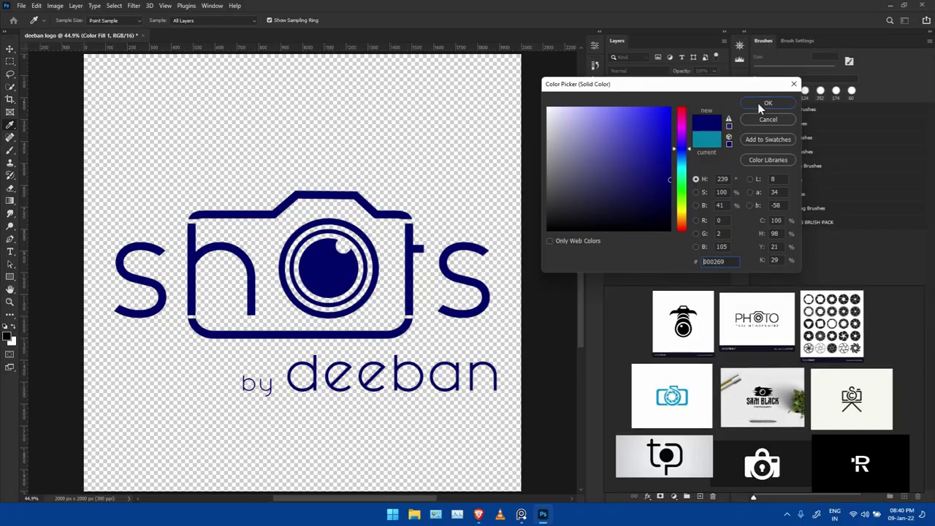
click(768, 103)
double_click(637, 102)
click(681, 183)
click(681, 219)
click(659, 179)
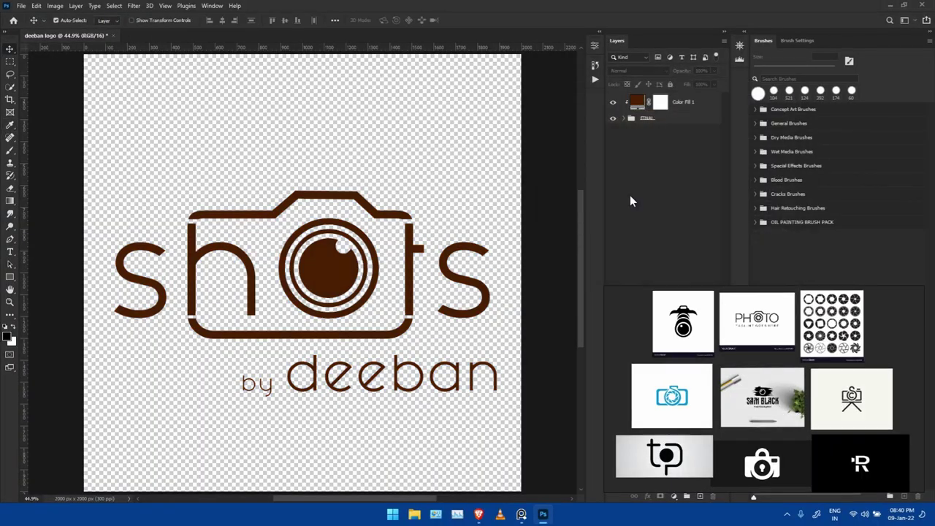